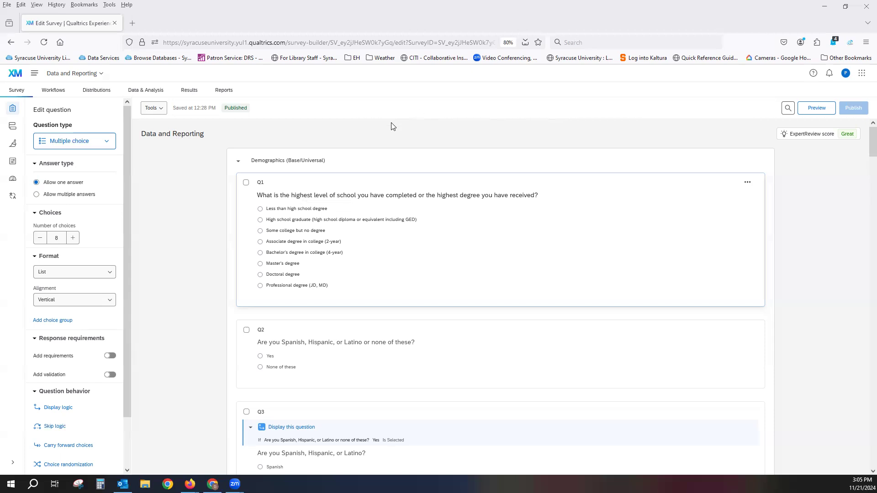
# - Examine the survey's demographic questions and the survey tools available for them
pyautogui.scroll(-15, 187, 167)
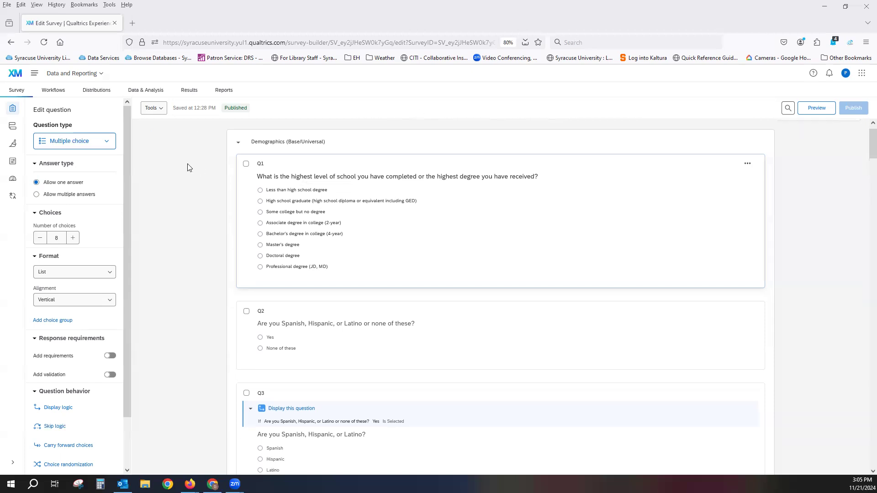
pyautogui.scroll(-10, 188, 167)
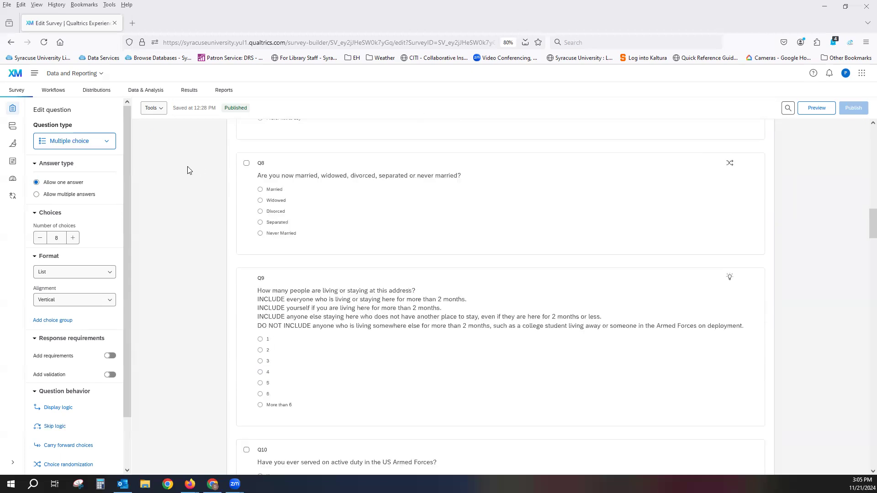
pyautogui.scroll(7, 188, 165)
pyautogui.scroll(15, 192, 158)
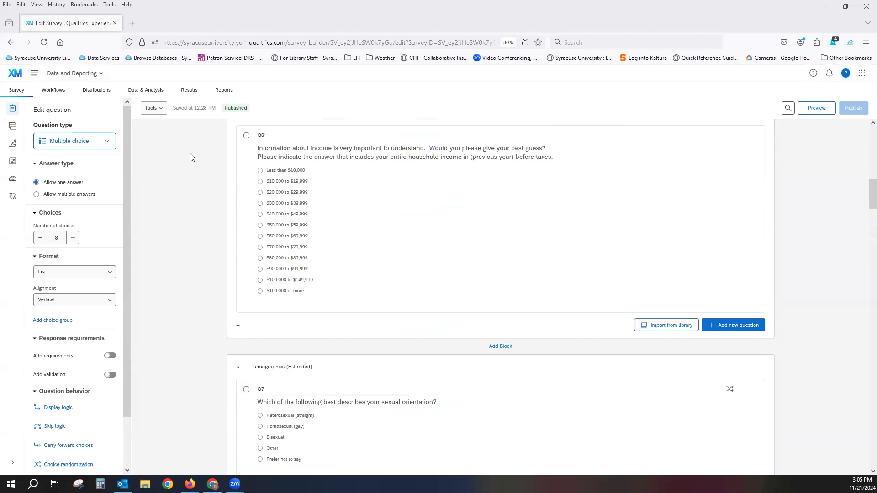
pyautogui.scroll(2, 192, 158)
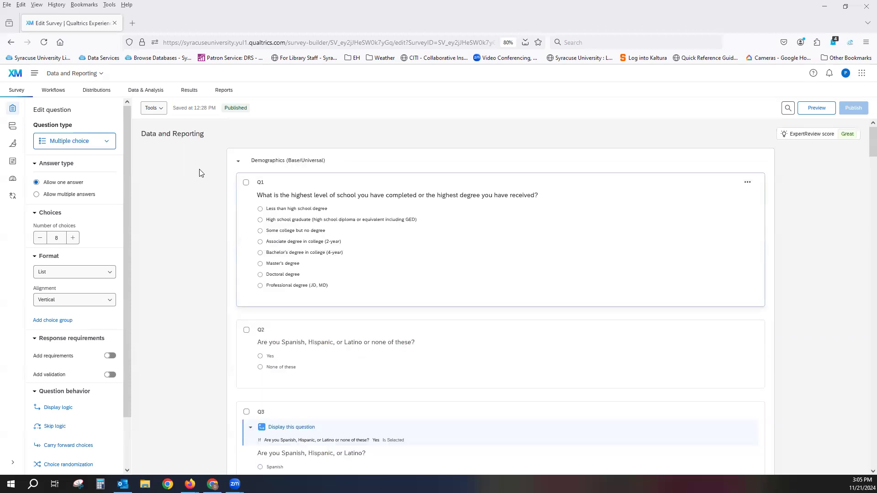
pyautogui.click(149, 111)
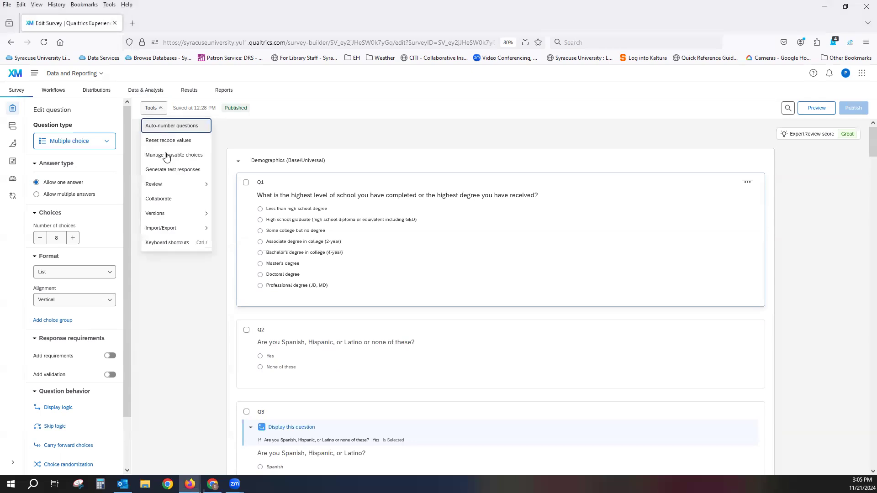
pyautogui.click(298, 132)
pyautogui.click(173, 181)
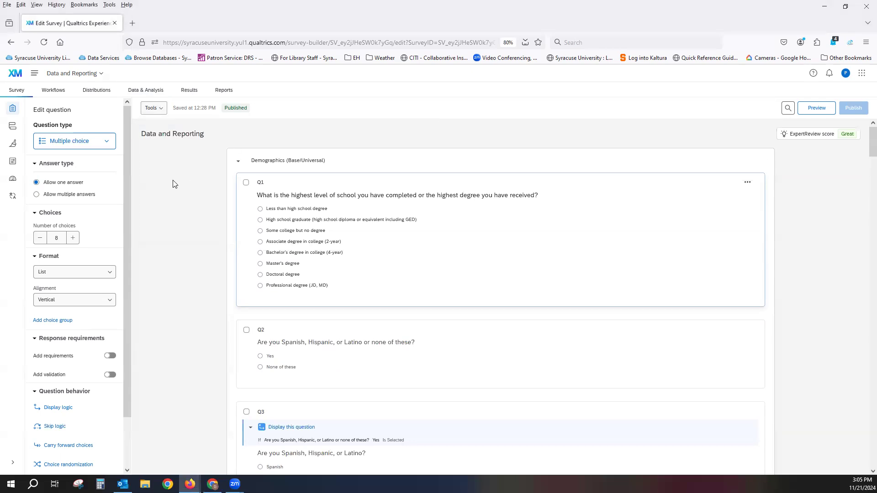
# - Open the survey's Data & Analysis page and look through the recorded responses in the data table
pyautogui.click(142, 91)
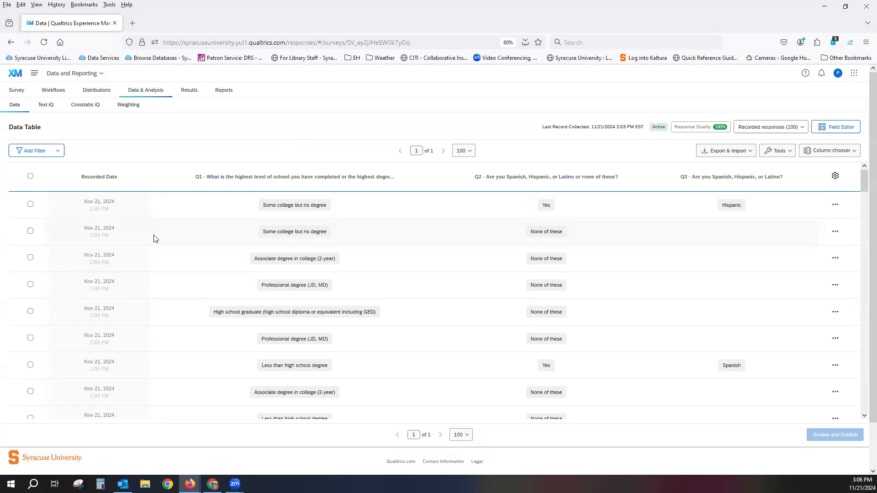
pyautogui.scroll(-6, 179, 228)
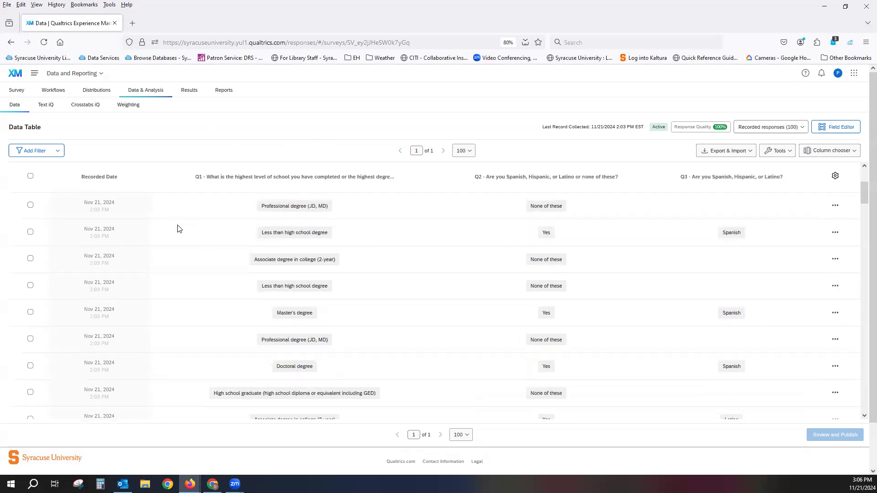
pyautogui.scroll(-4, 178, 225)
pyautogui.scroll(4, 173, 225)
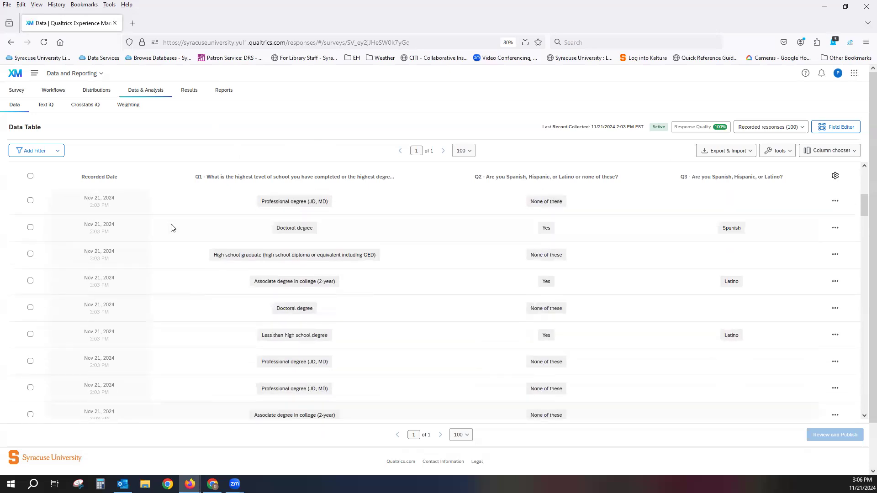
pyautogui.scroll(2, 171, 225)
pyautogui.scroll(3, 173, 227)
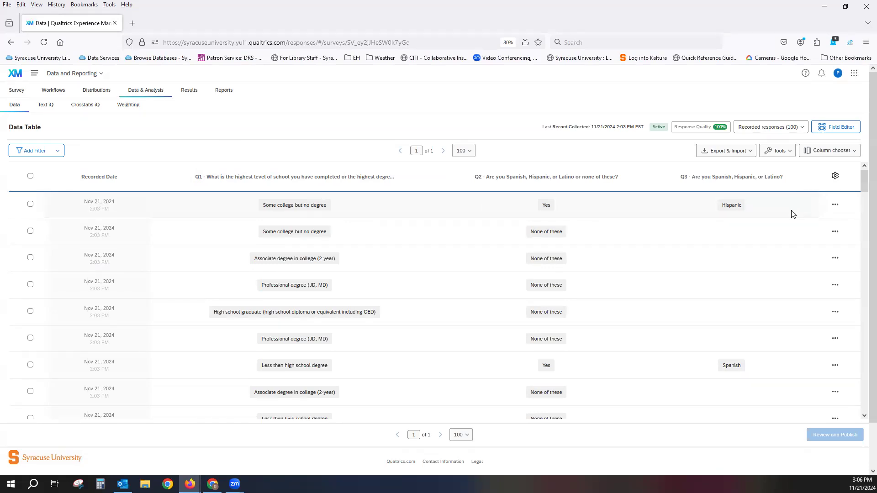
# - Add the Response Type field from the survey metadata as a column in the data table
pyautogui.click(823, 153)
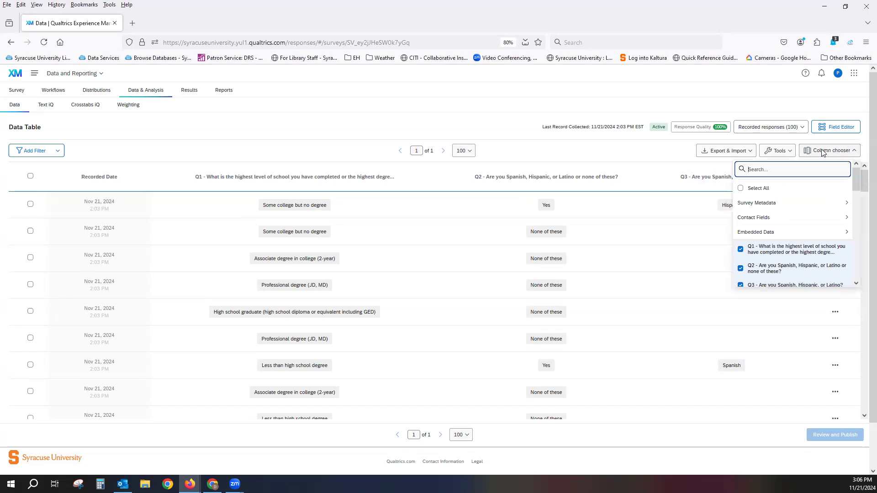
pyautogui.click(800, 205)
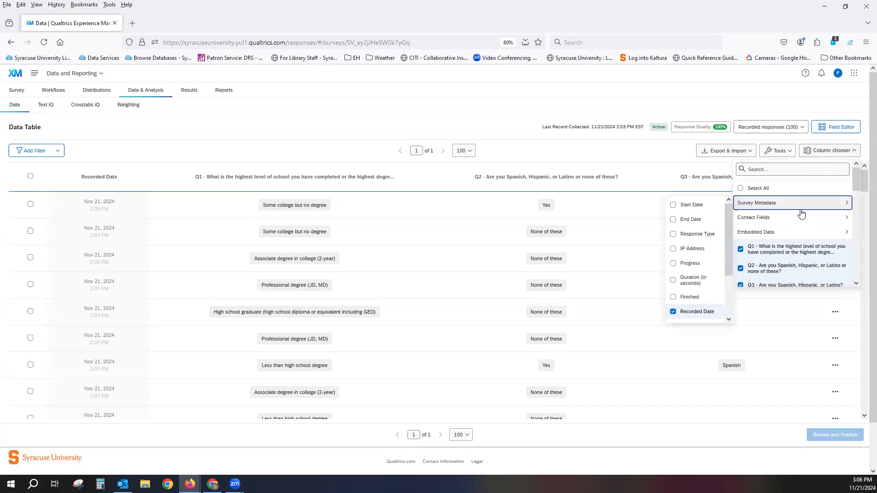
pyautogui.click(703, 238)
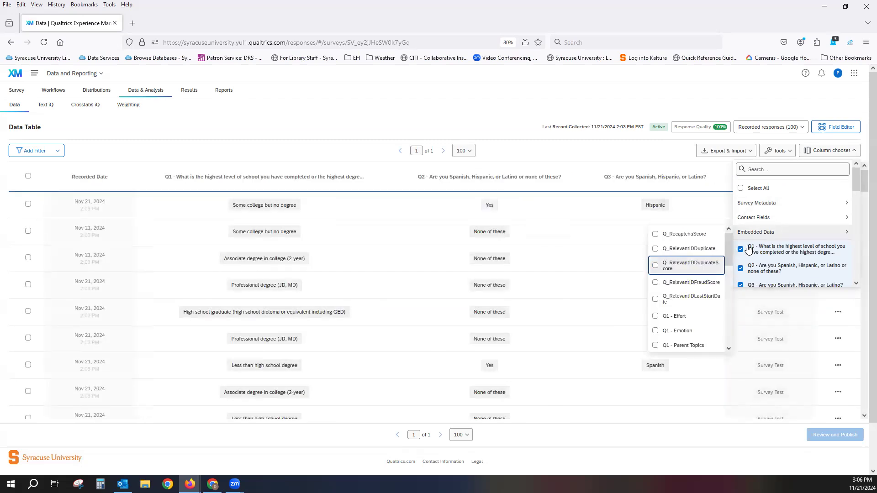
# - Examine the embedded data, contact and question fields that can be shown as data table columns
pyautogui.scroll(-3, 772, 245)
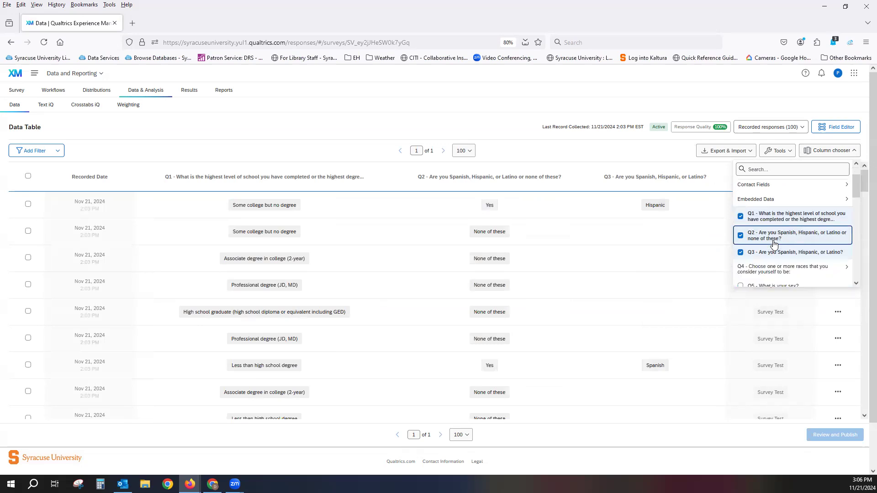
pyautogui.scroll(-10, 773, 245)
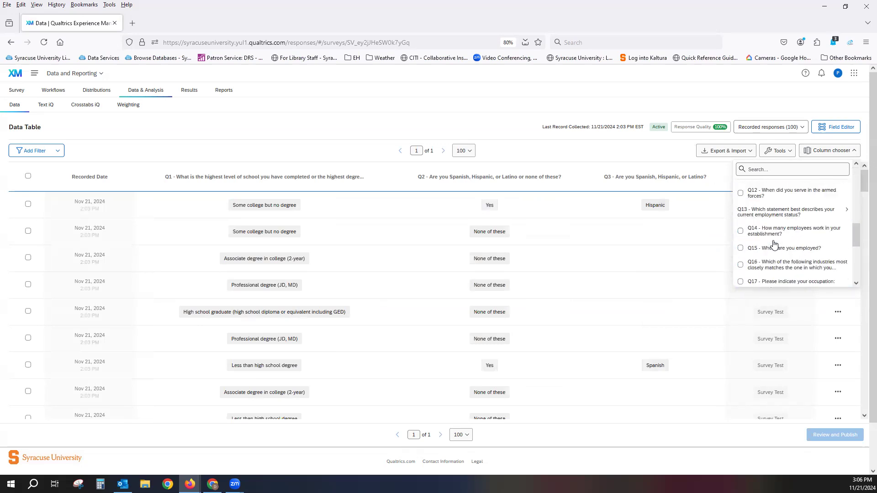
pyautogui.scroll(-1, 774, 246)
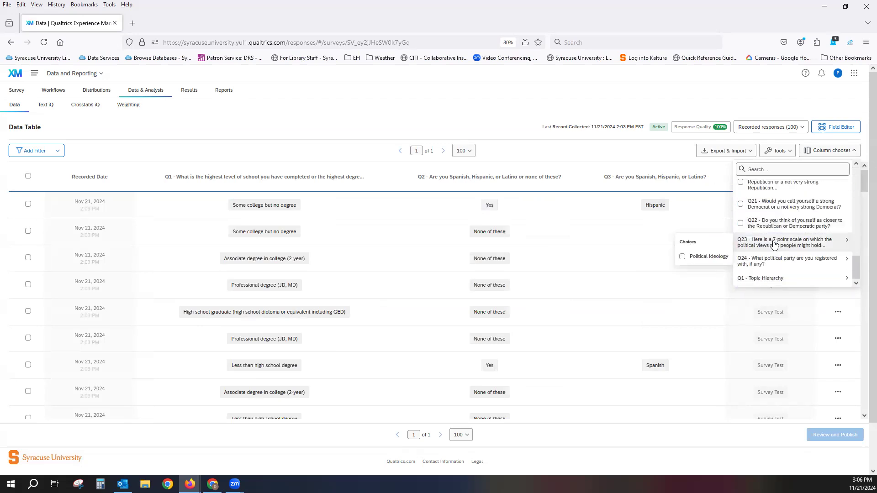
pyautogui.scroll(14, 774, 245)
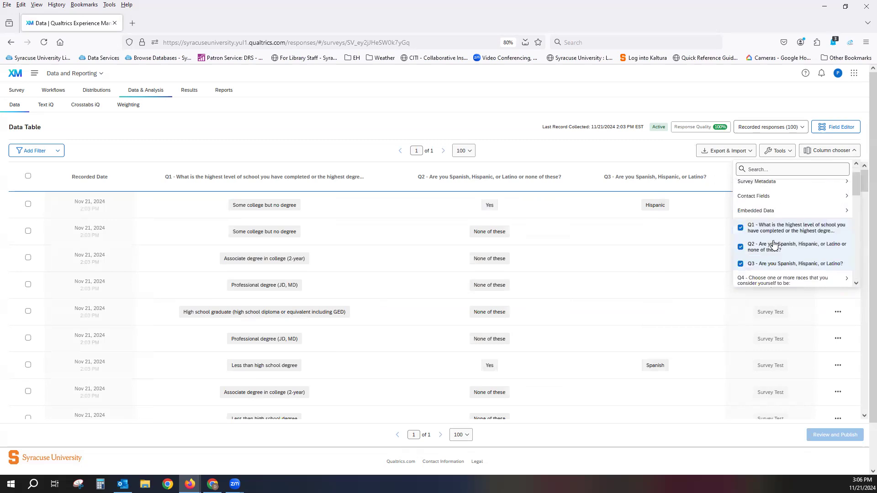
pyautogui.moveTo(778, 222)
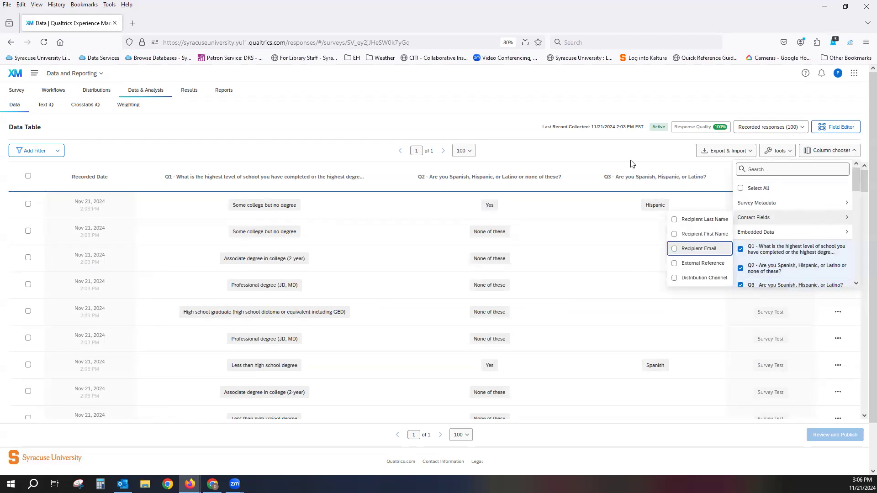
pyautogui.click(604, 152)
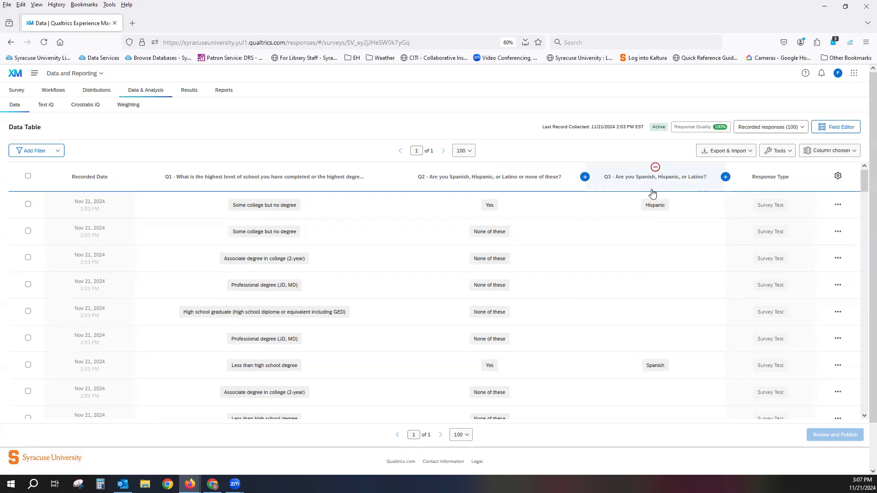
pyautogui.click(830, 156)
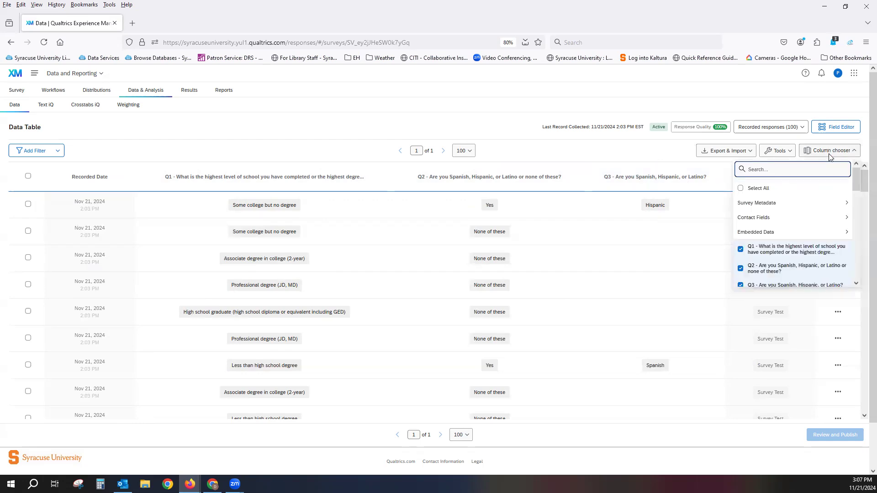
pyautogui.click(830, 156)
# - Check the options for saving the current data table layout without saving one
pyautogui.click(779, 151)
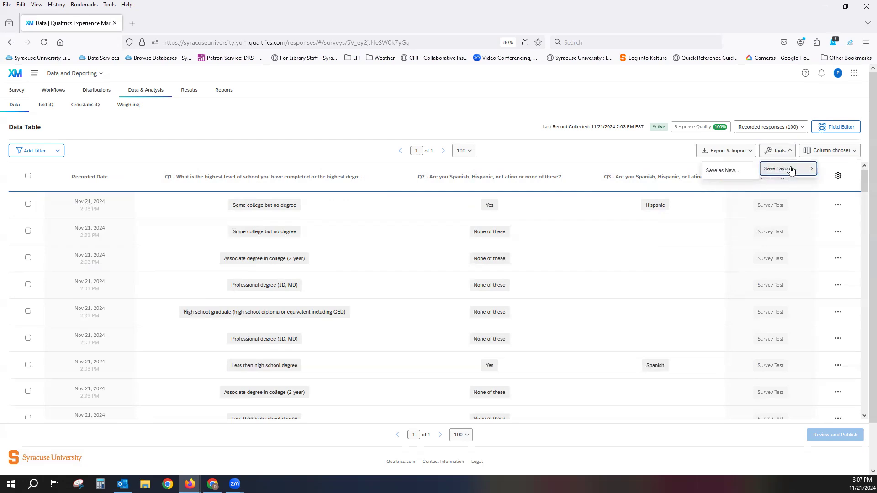
pyautogui.press('Left')
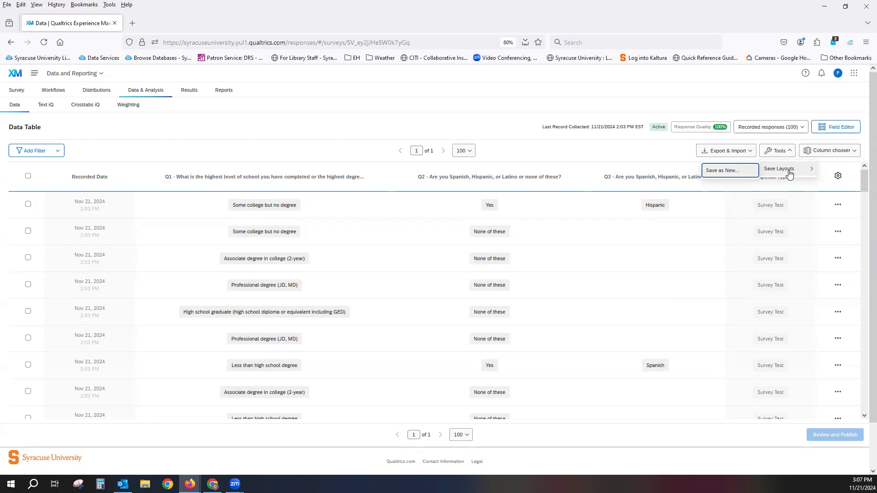
pyautogui.click(611, 153)
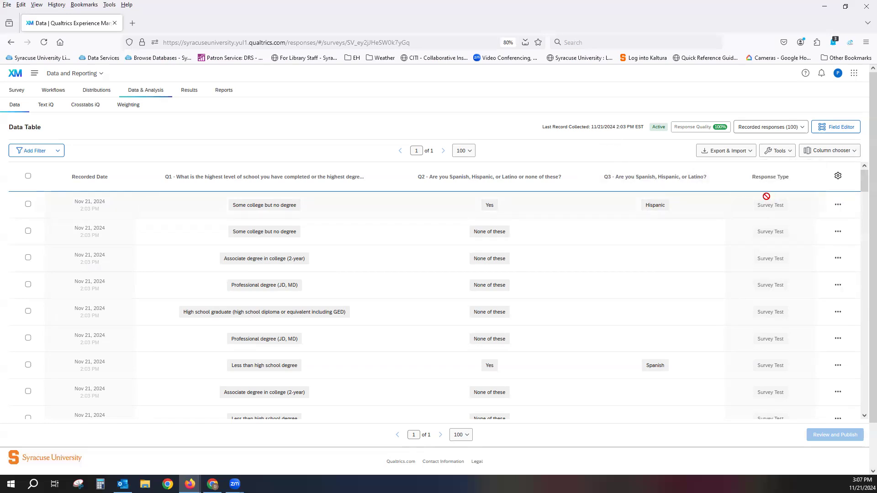
# - Review the Response Type column across the recorded responses
pyautogui.moveTo(778, 191)
pyautogui.scroll(-1, 786, 238)
pyautogui.scroll(-12, 785, 238)
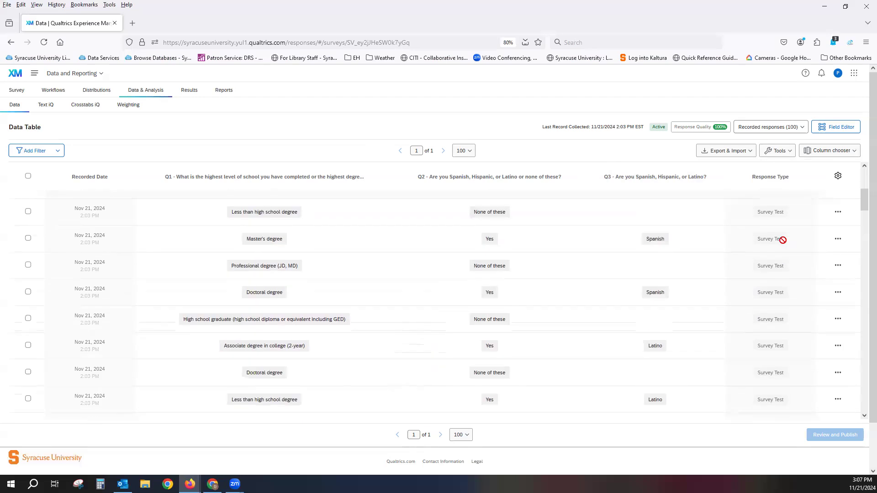
pyautogui.scroll(-10, 783, 240)
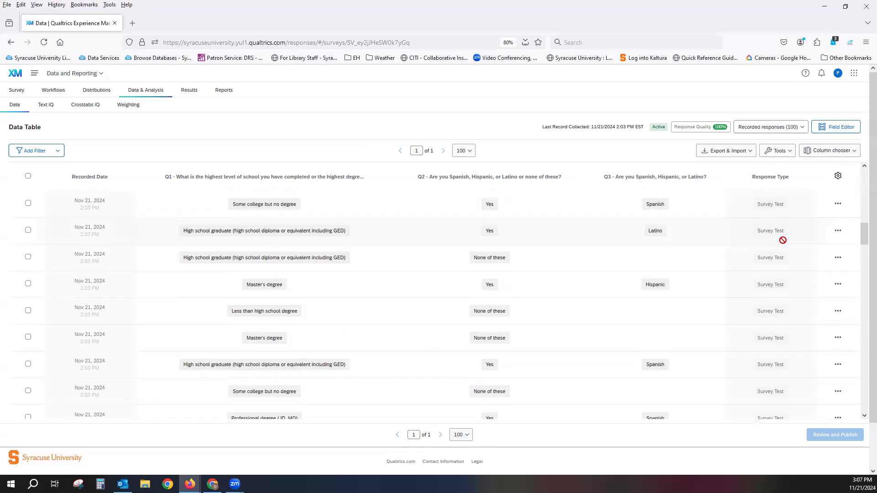
pyautogui.scroll(6, 772, 241)
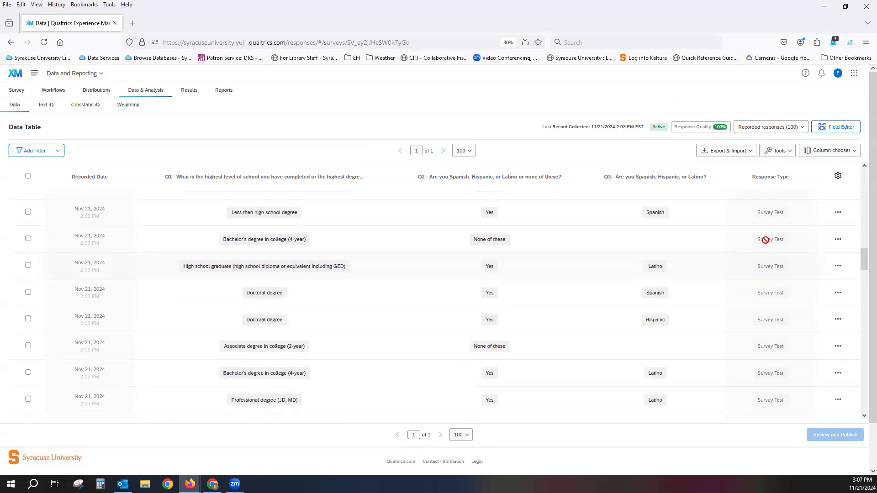
pyautogui.scroll(6, 766, 241)
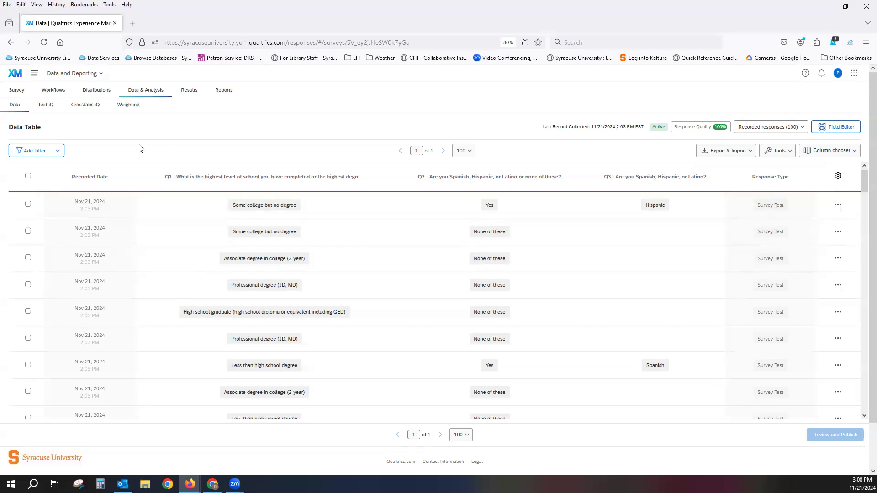
# - Examine the match conditions and field choices for a new response filter, and leave without saving it
pyautogui.click(59, 151)
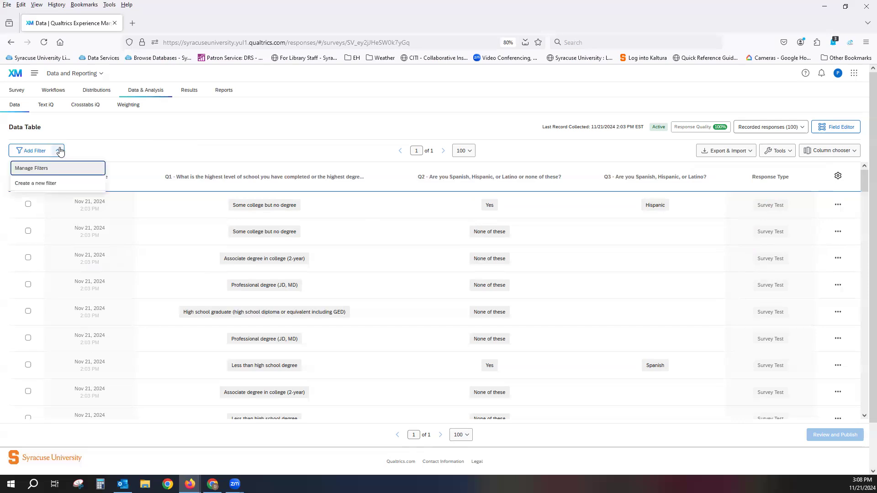
pyautogui.click(51, 188)
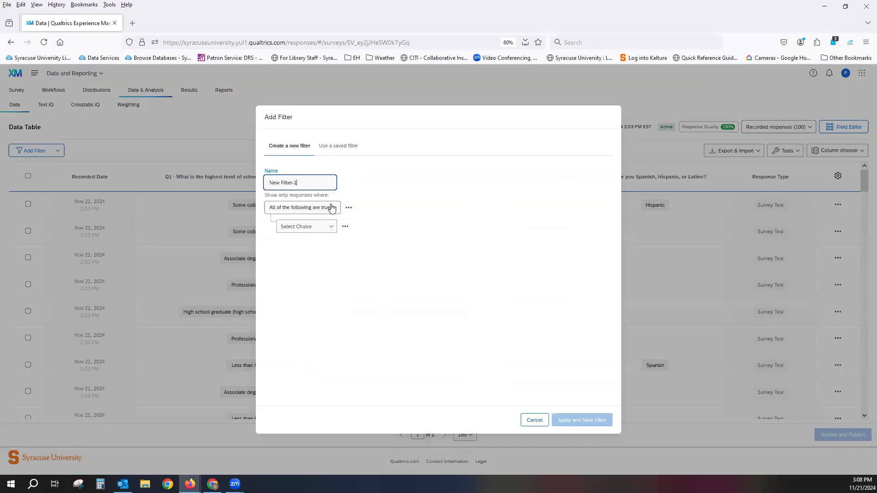
pyautogui.click(334, 209)
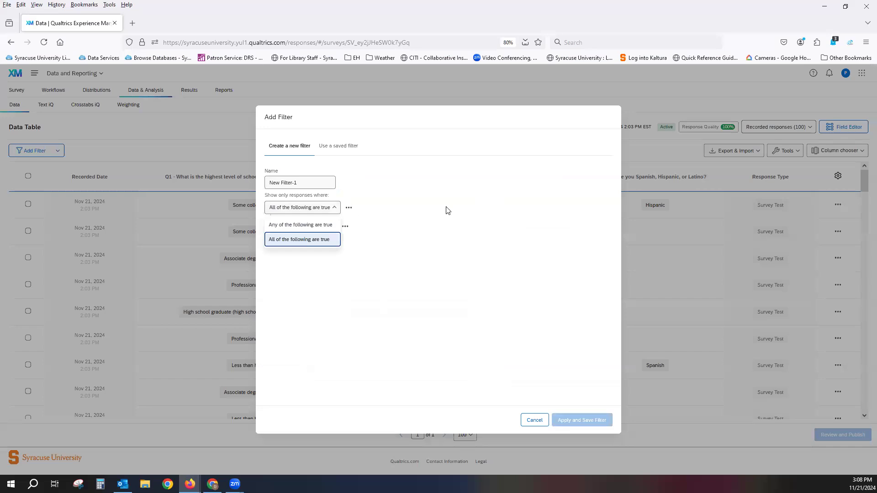
pyautogui.click(462, 209)
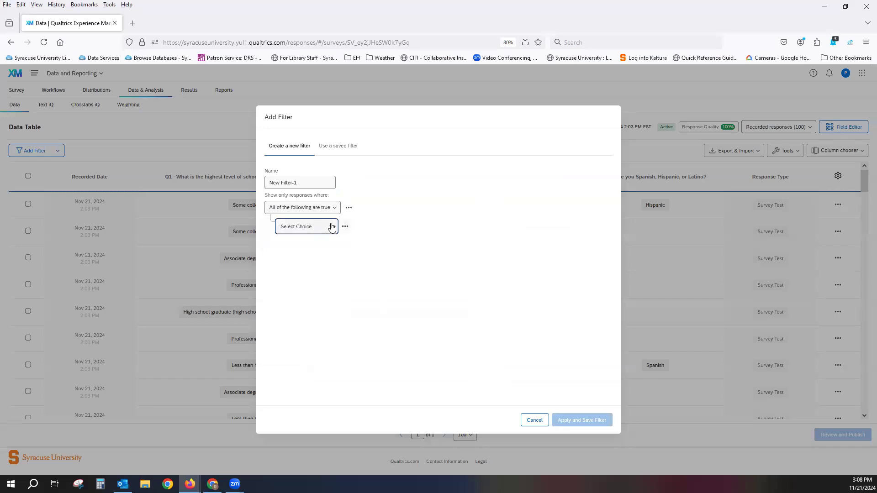
pyautogui.click(331, 226)
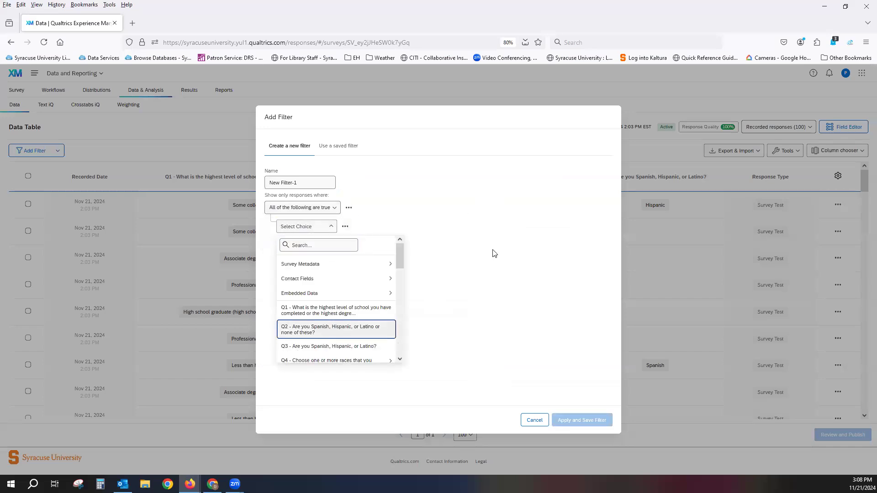
pyautogui.click(471, 248)
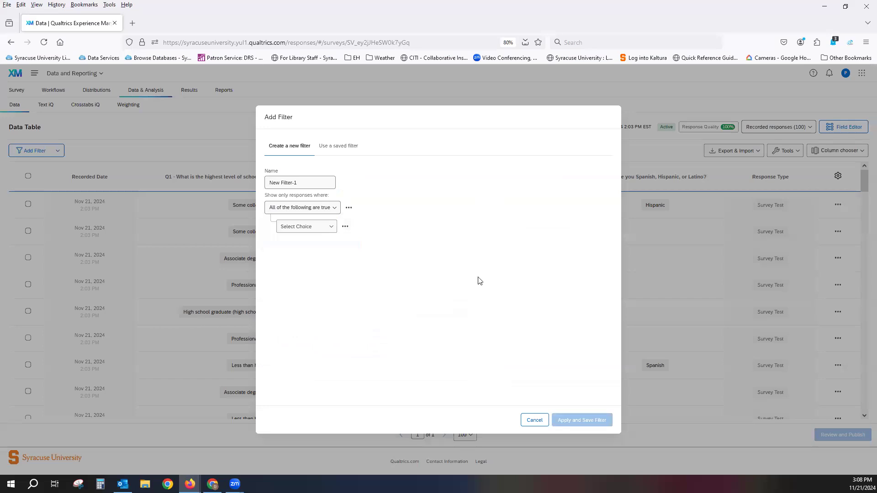
pyautogui.click(534, 420)
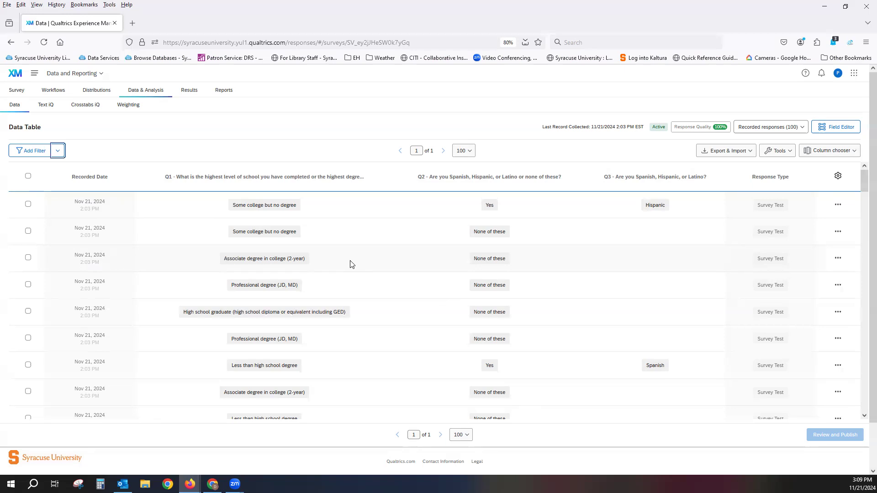
# - Examine the answer choices available for Q1 in the first recorded response, and leave its answer as it is
pyautogui.click(94, 108)
pyautogui.click(160, 151)
pyautogui.click(272, 206)
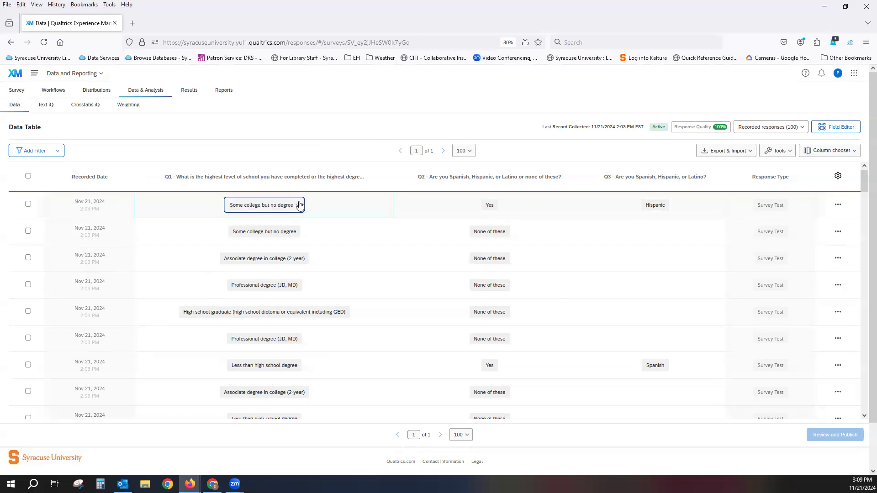
pyautogui.click(299, 207)
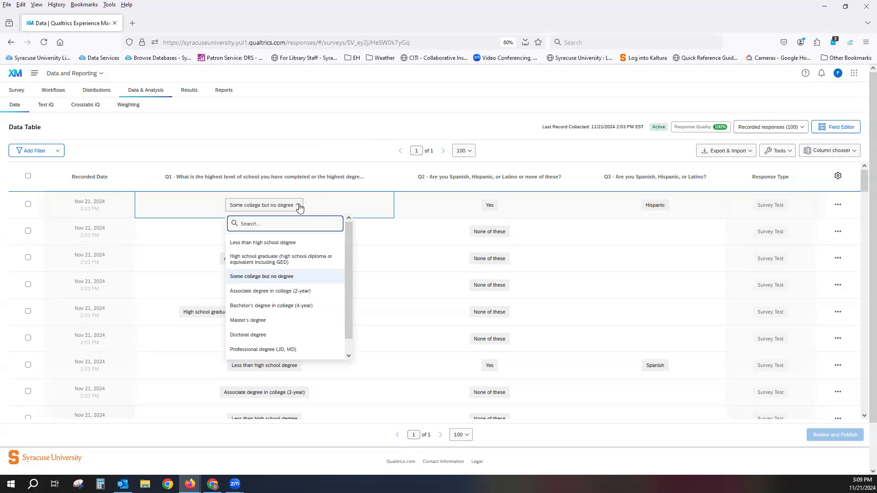
pyautogui.scroll(-1, 314, 255)
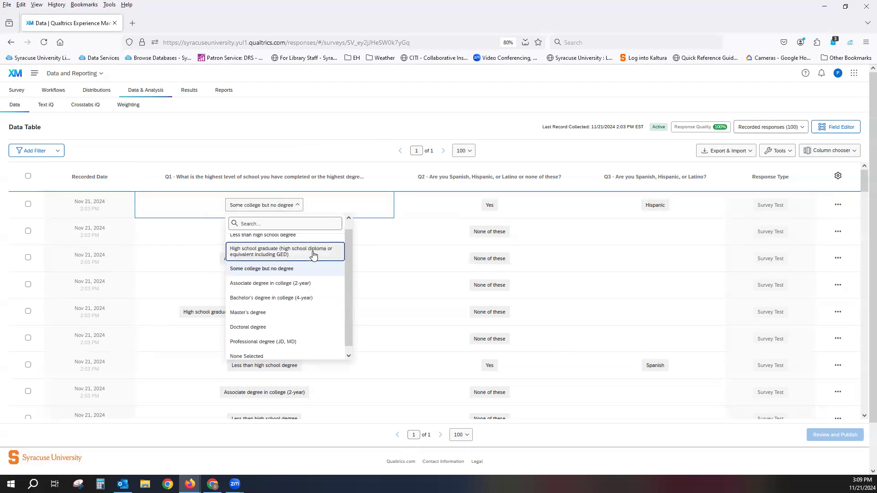
pyautogui.scroll(-1, 313, 255)
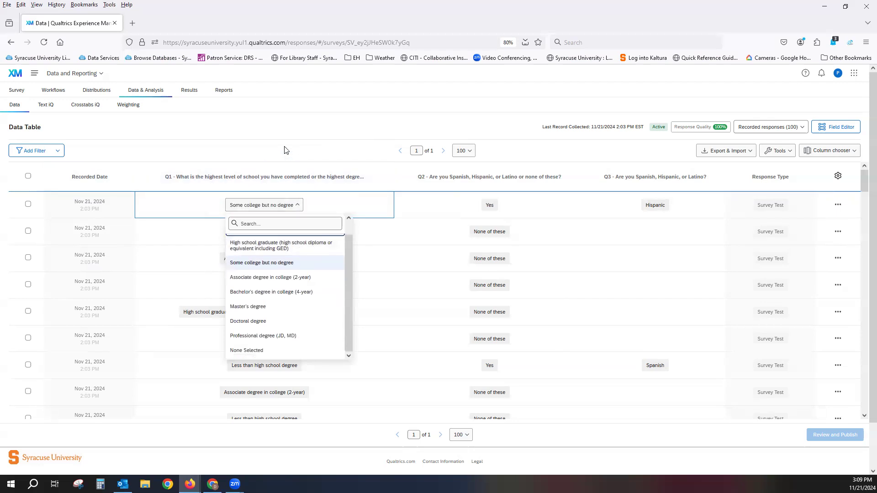
pyautogui.click(365, 205)
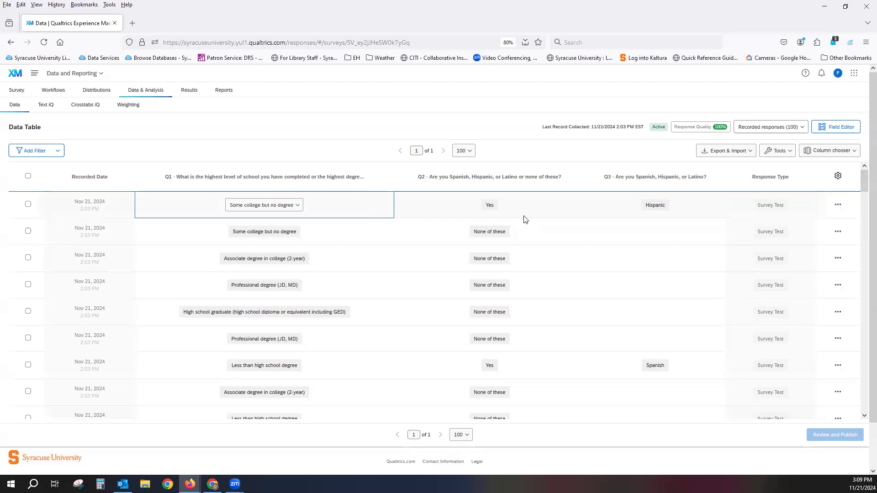
# - View the first recorded response in full, reading through its answers from Q1 to Q24, and close it
pyautogui.click(838, 206)
pyautogui.click(818, 226)
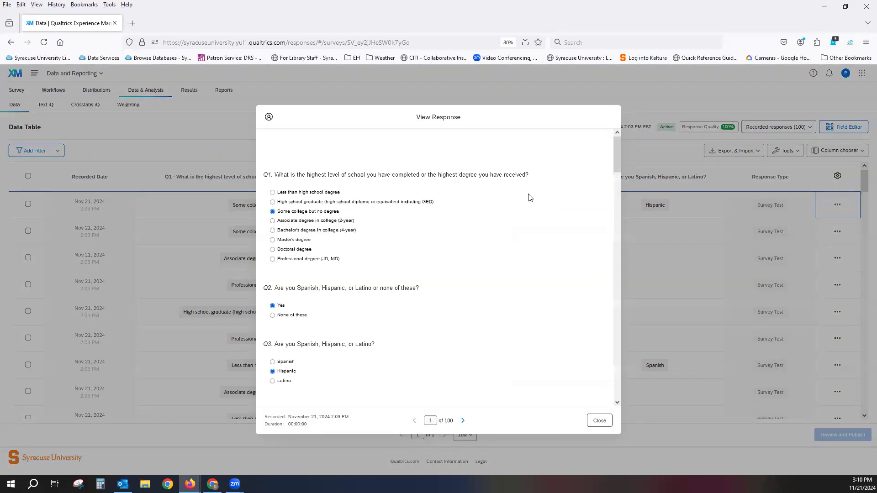
pyautogui.scroll(-8, 530, 197)
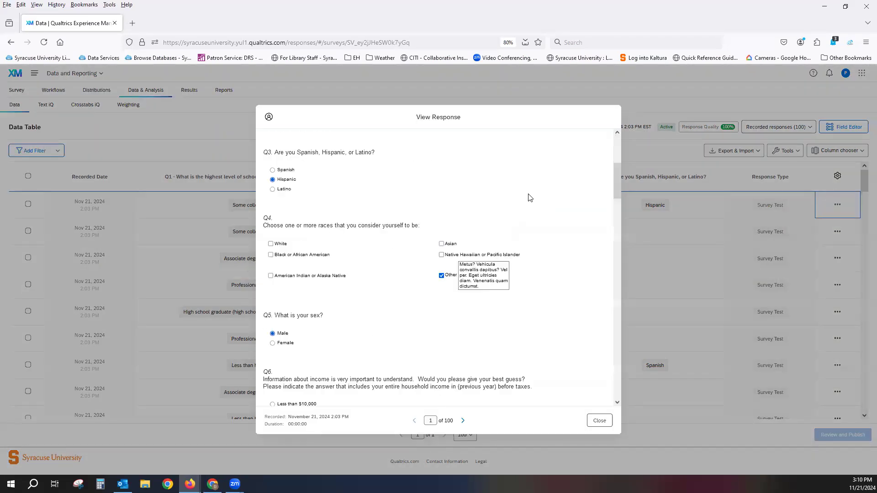
pyautogui.scroll(-10, 530, 198)
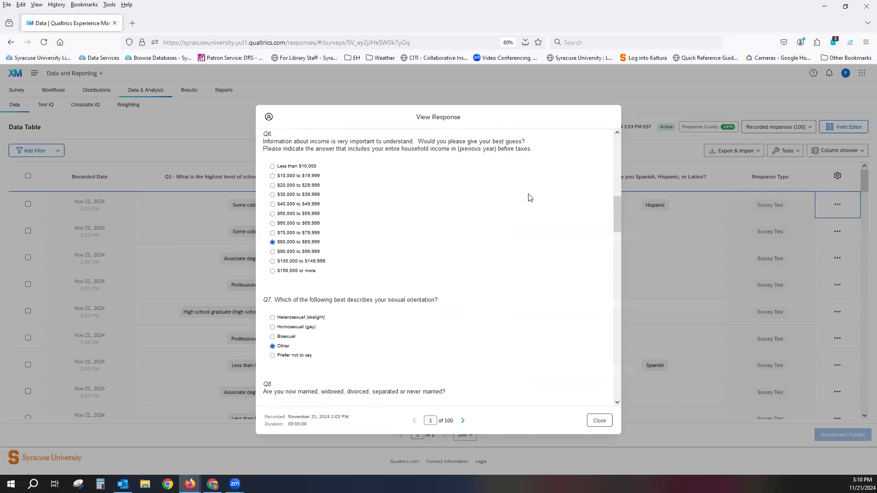
pyautogui.scroll(-10, 530, 198)
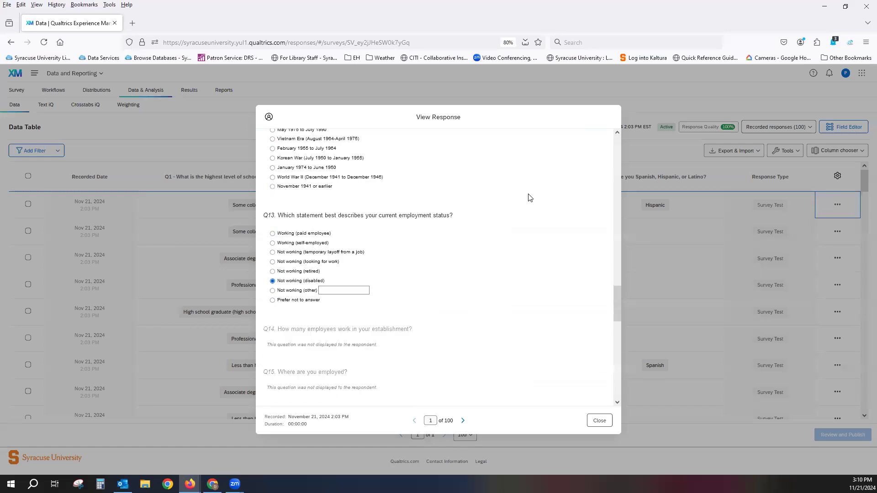
pyautogui.scroll(-10, 530, 197)
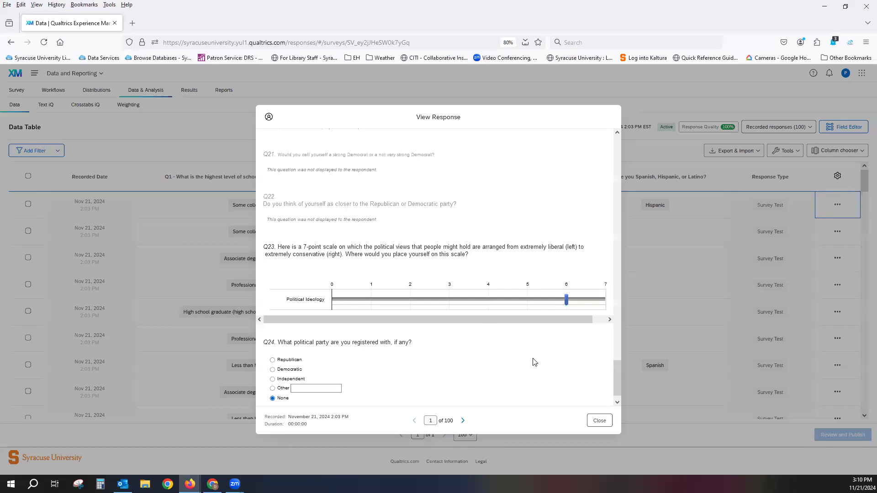
pyautogui.click(598, 420)
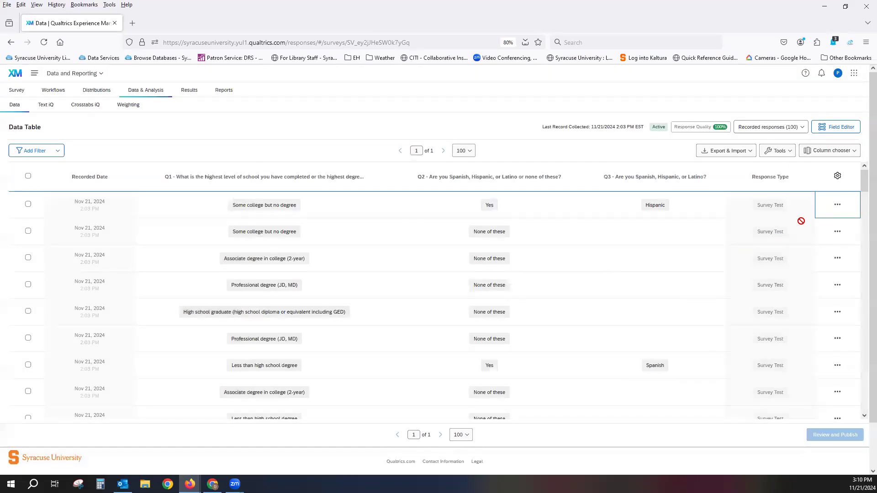
# - Try retaking the first response through its survey link with "None of these" for the second question, and leave without submitting
pyautogui.click(835, 207)
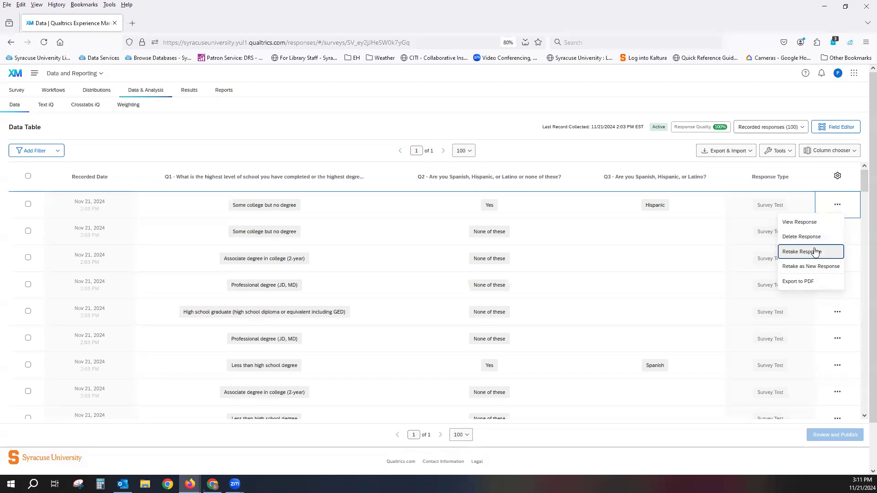
pyautogui.click(816, 252)
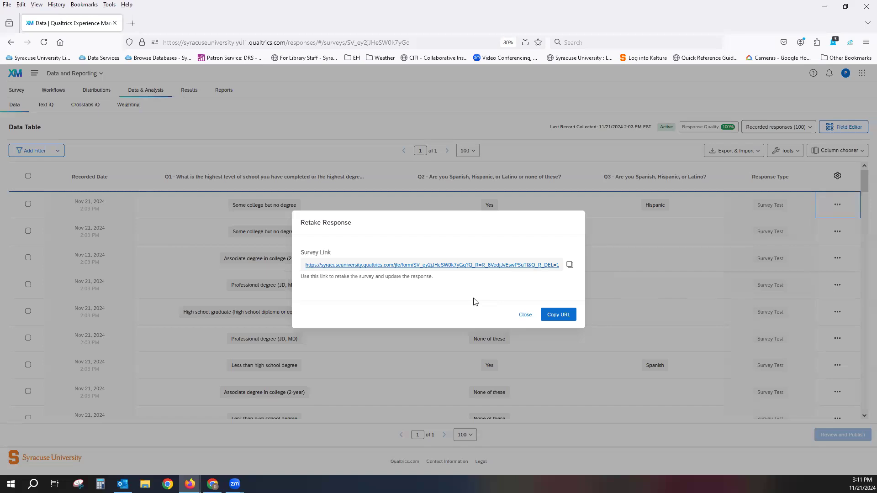
pyautogui.click(486, 267)
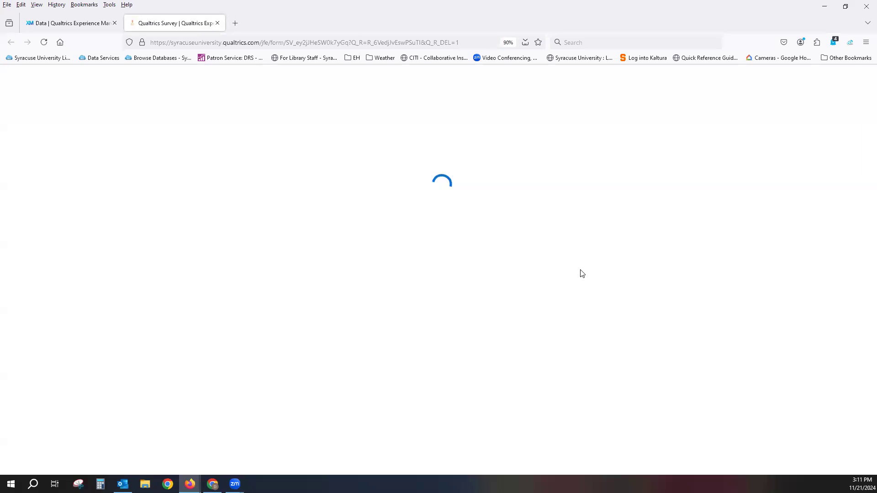
pyautogui.scroll(-3, 654, 275)
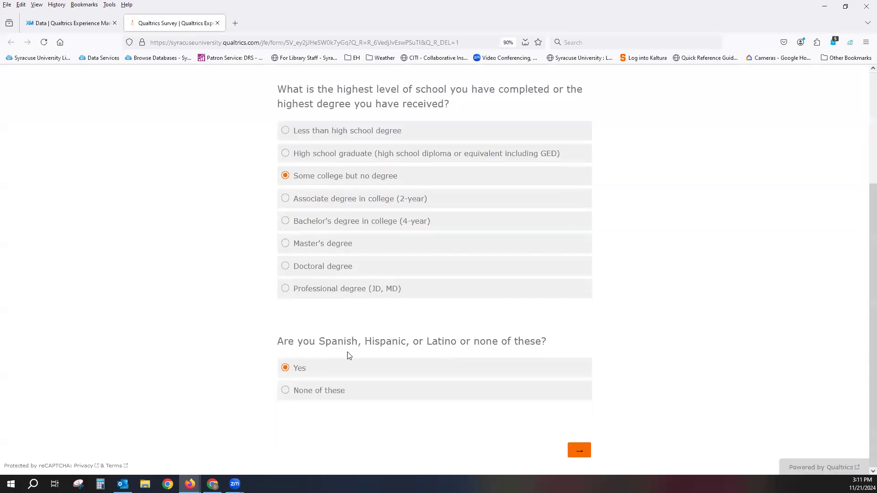
pyautogui.click(332, 393)
pyautogui.click(217, 23)
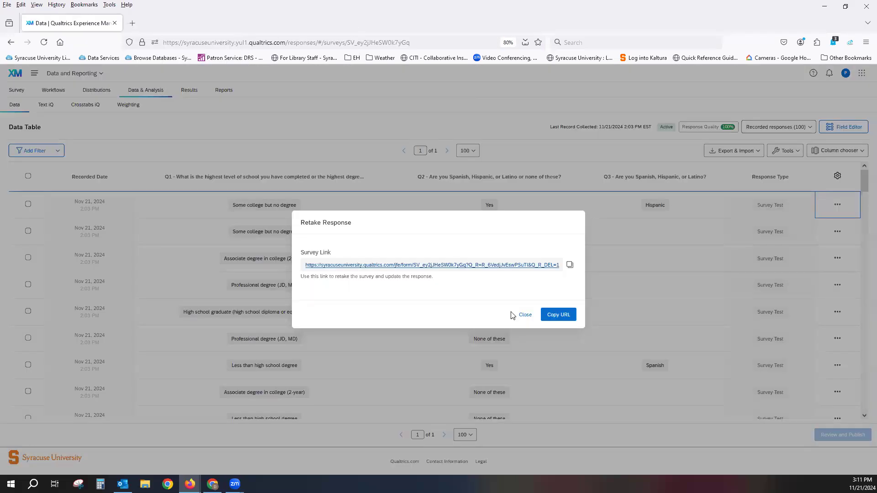
pyautogui.click(524, 315)
pyautogui.click(838, 205)
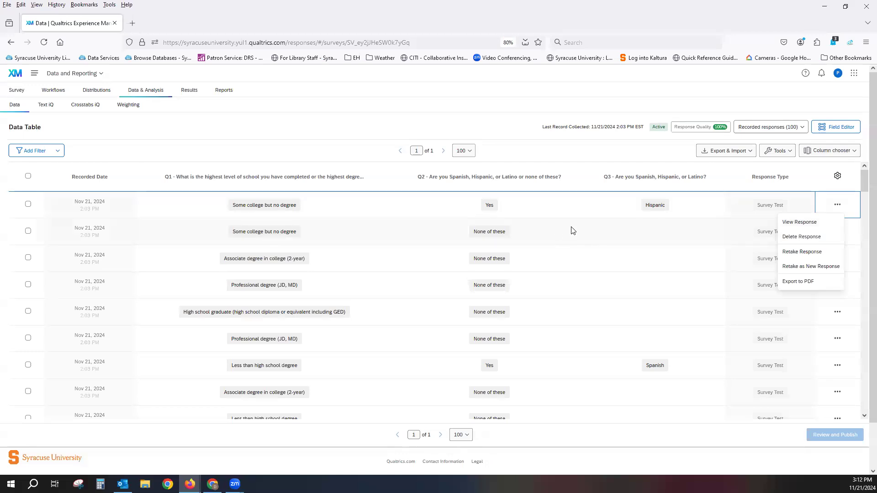
pyautogui.click(581, 151)
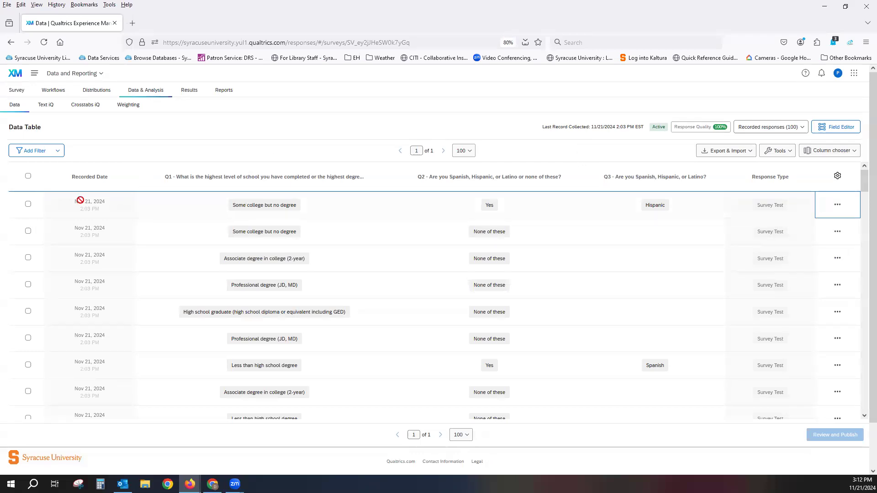
# - Select the first response and examine the fields available for editing it, leaving without an update
pyautogui.click(28, 204)
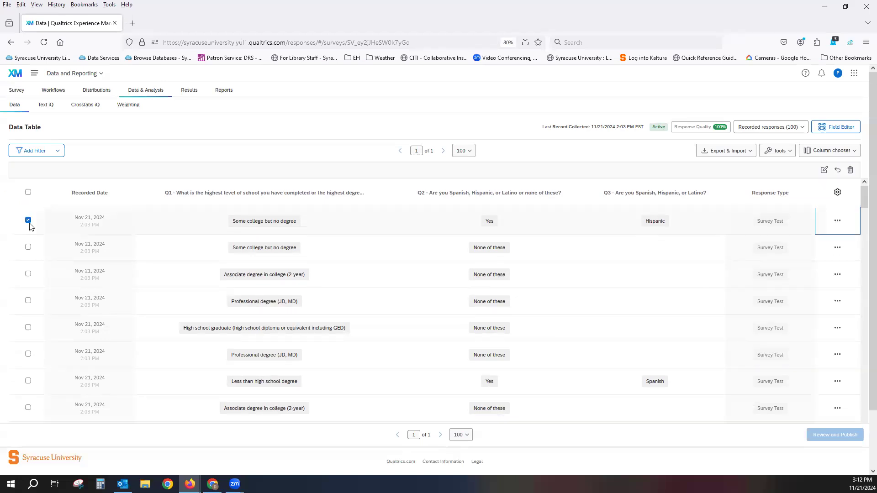
pyautogui.click(823, 171)
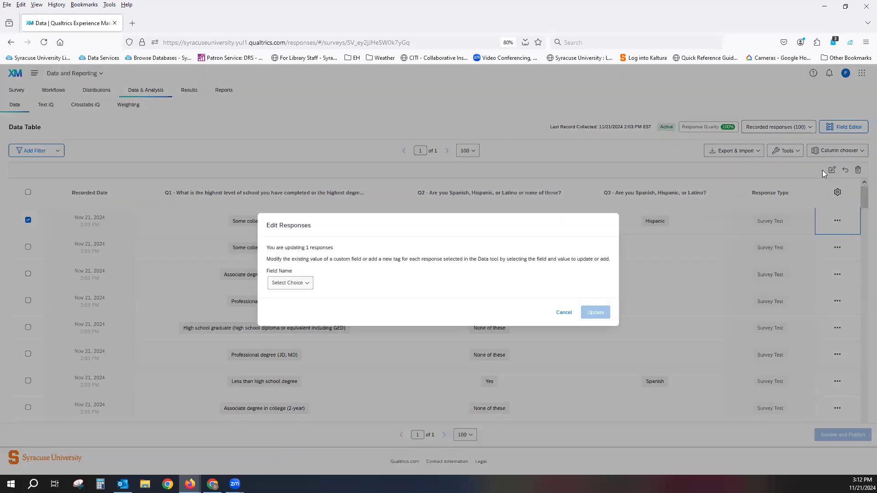
pyautogui.click(311, 286)
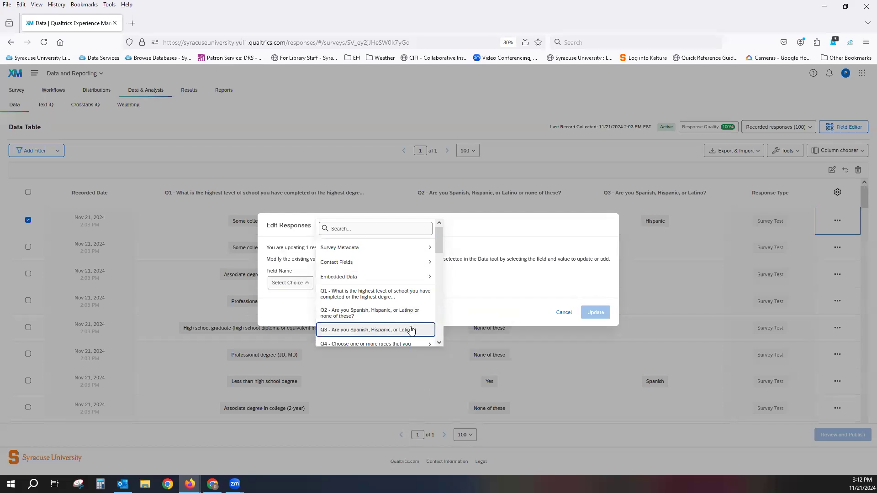
pyautogui.scroll(-5, 402, 279)
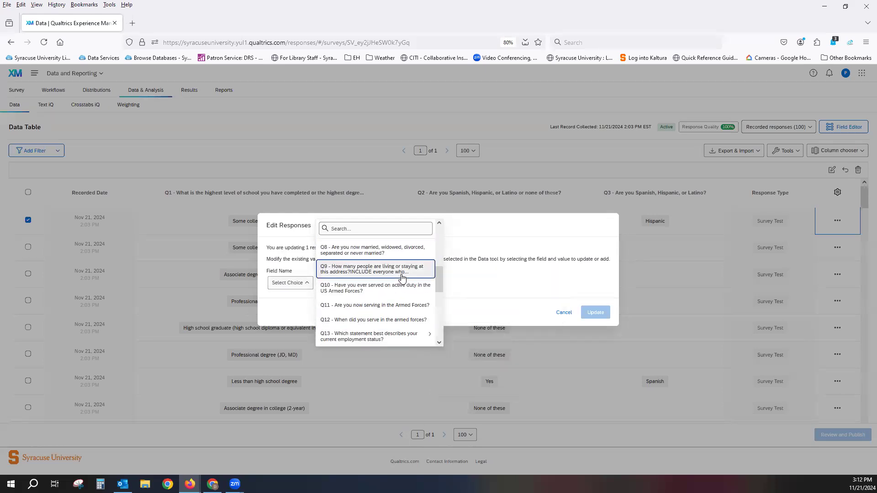
pyautogui.scroll(-3, 402, 278)
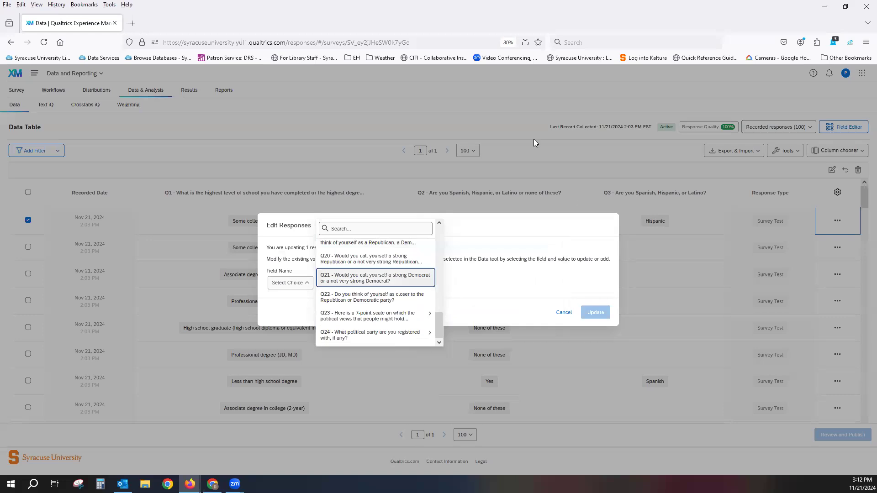
pyautogui.click(564, 312)
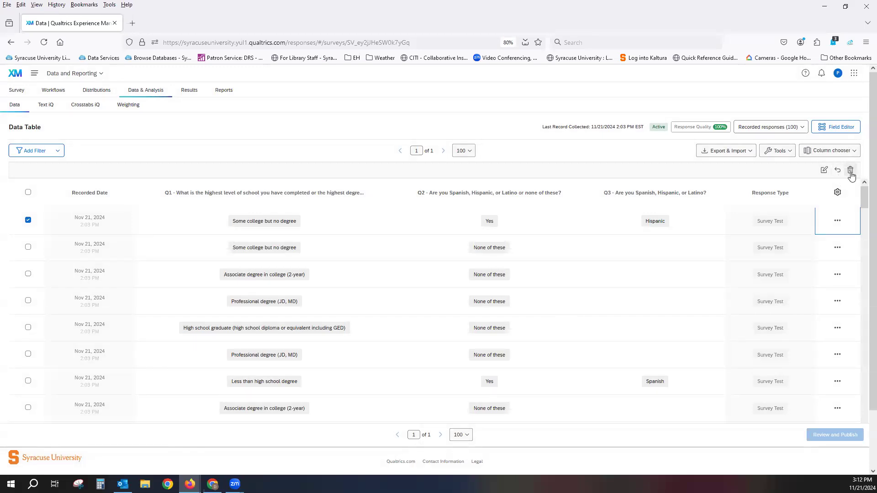
# - Review the deletion options for the selected response without deleting it, and clear the selection of all responses on the page
pyautogui.click(851, 171)
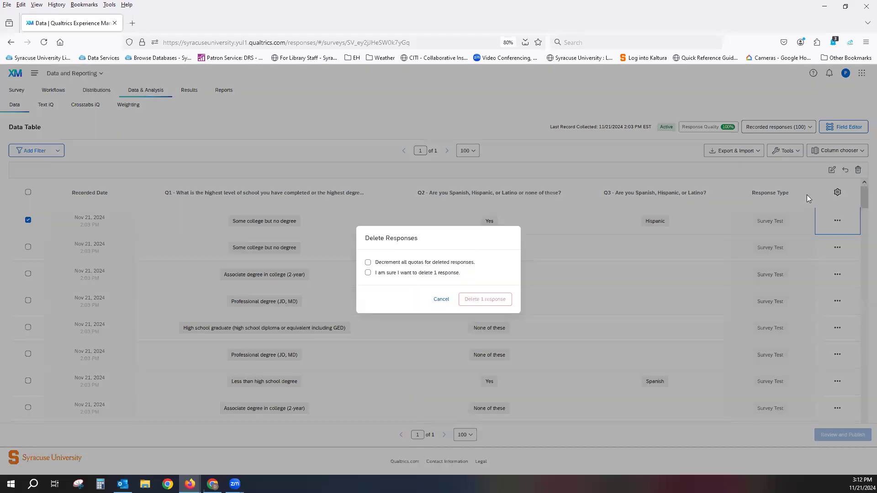
pyautogui.click(388, 263)
pyautogui.click(384, 273)
pyautogui.click(440, 300)
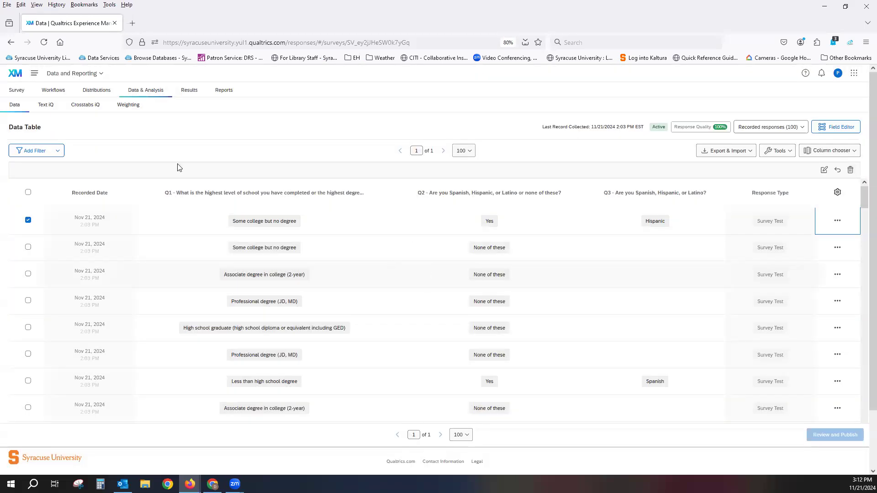
pyautogui.click(28, 193)
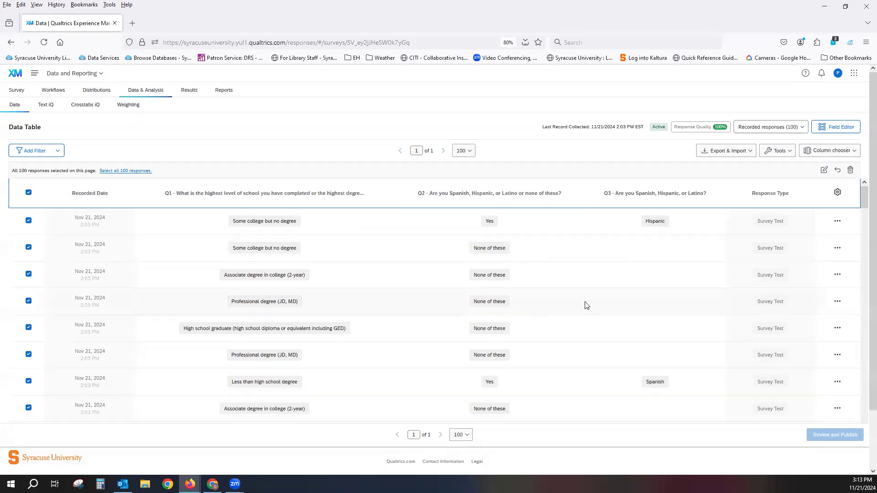
pyautogui.click(29, 194)
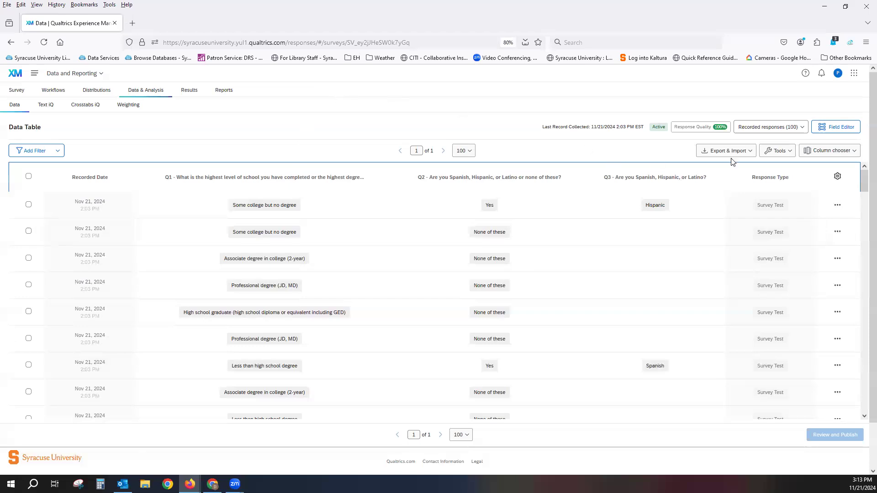
# - Examine the Manual, Bucketing and Formula options for creating a field in the Field Editor, and return to the Data Table
pyautogui.click(843, 131)
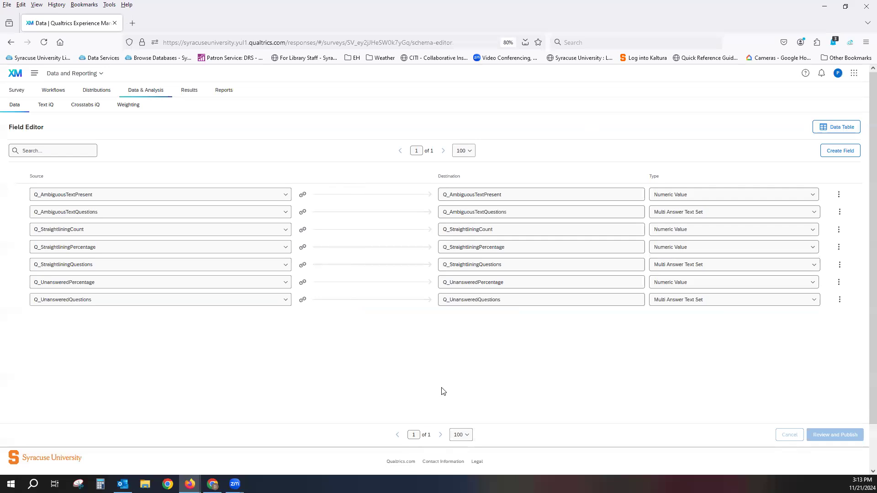
pyautogui.click(841, 152)
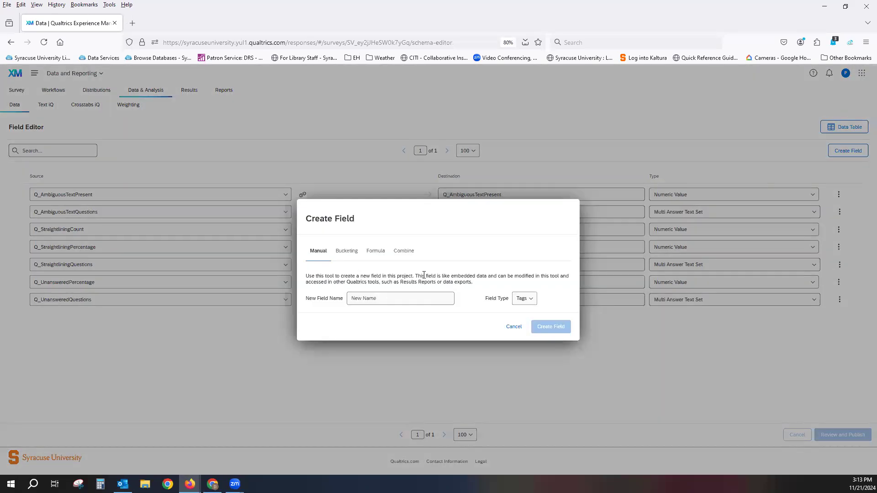
pyautogui.click(348, 251)
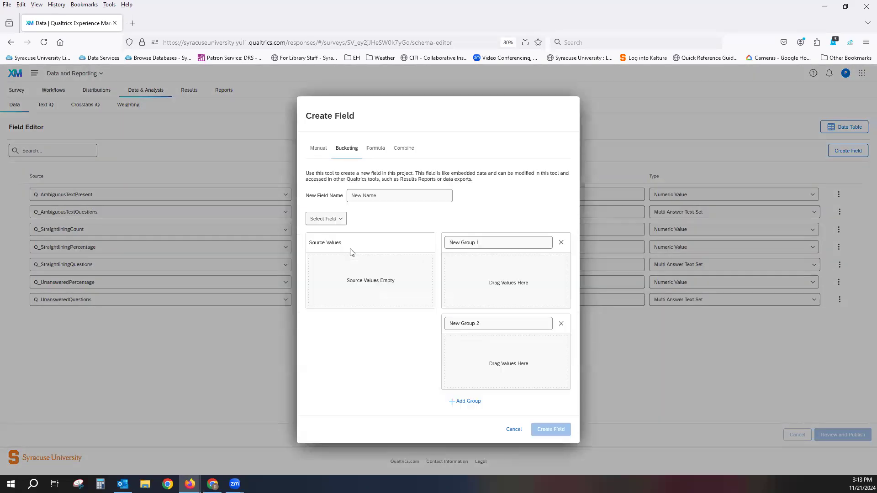
pyautogui.click(377, 149)
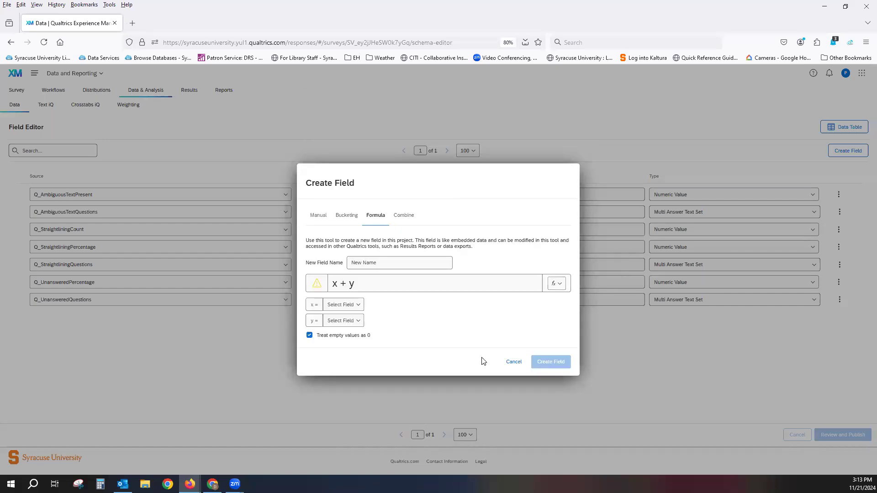
pyautogui.click(507, 367)
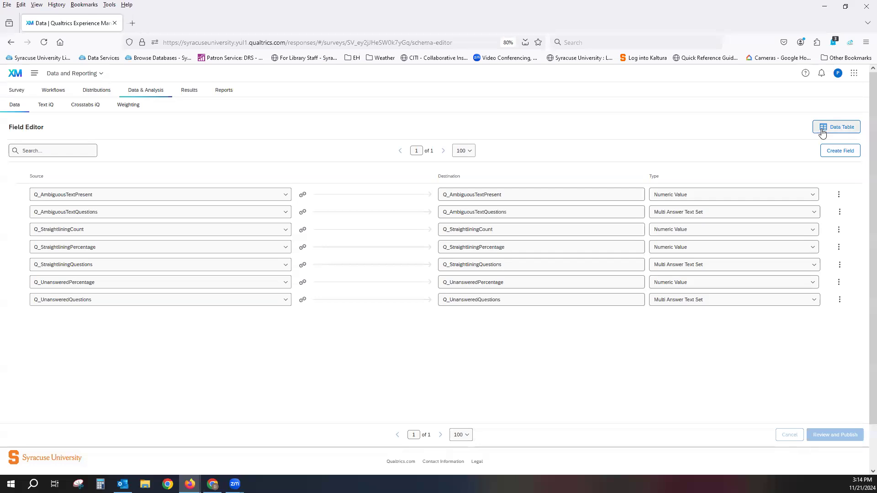
pyautogui.click(823, 131)
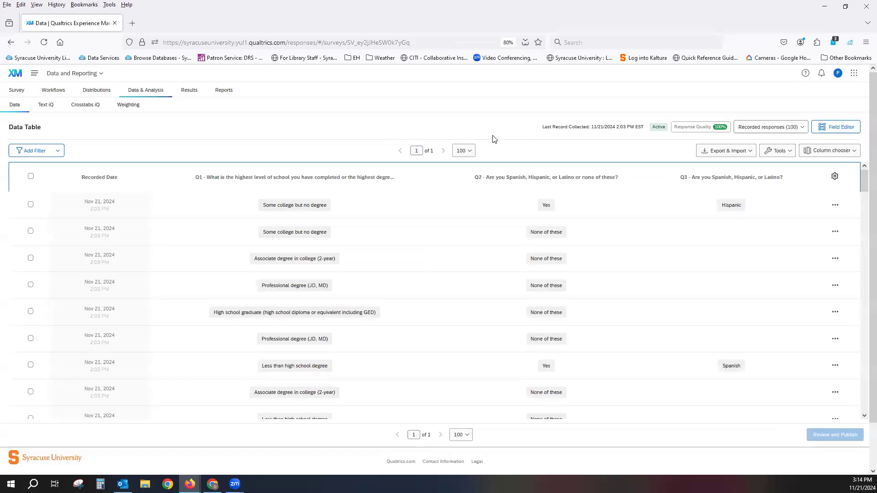
# - View the survey's responses in progress and return to the recorded responses
pyautogui.click(793, 129)
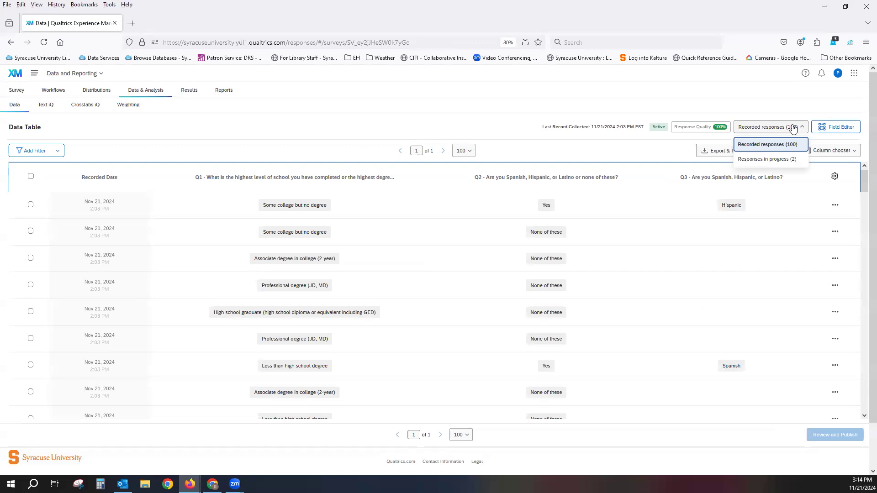
pyautogui.click(781, 160)
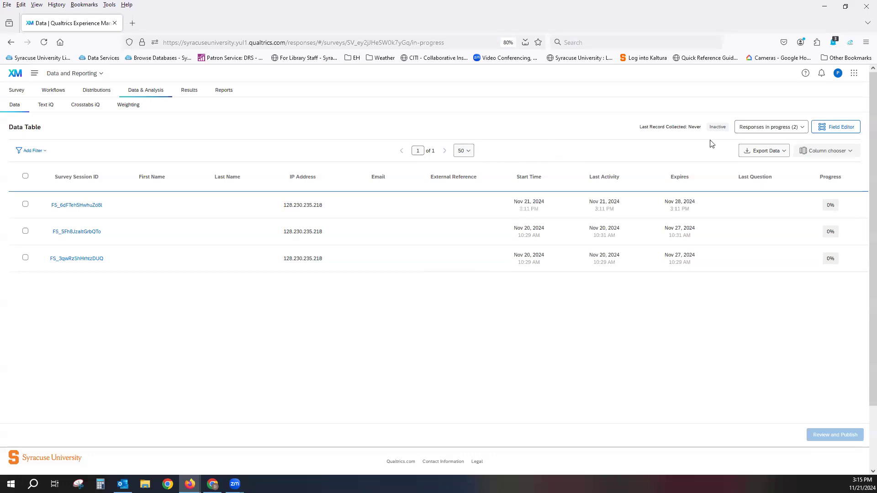
pyautogui.click(752, 128)
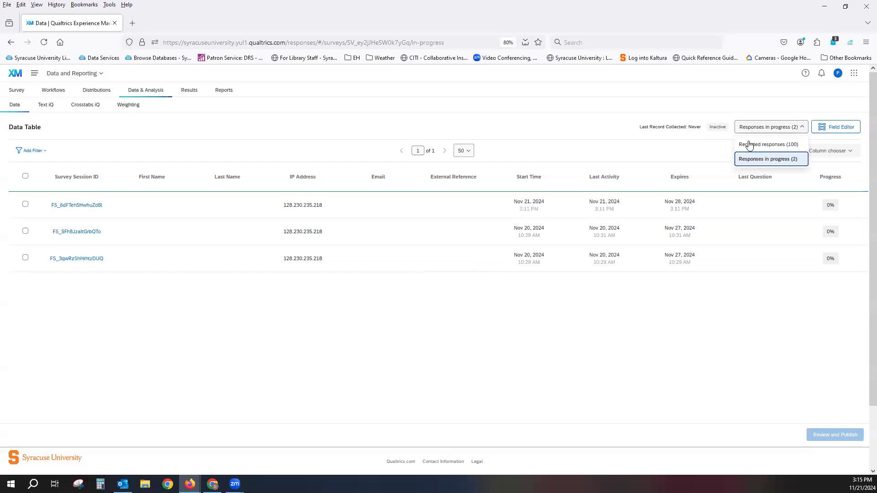
pyautogui.click(750, 145)
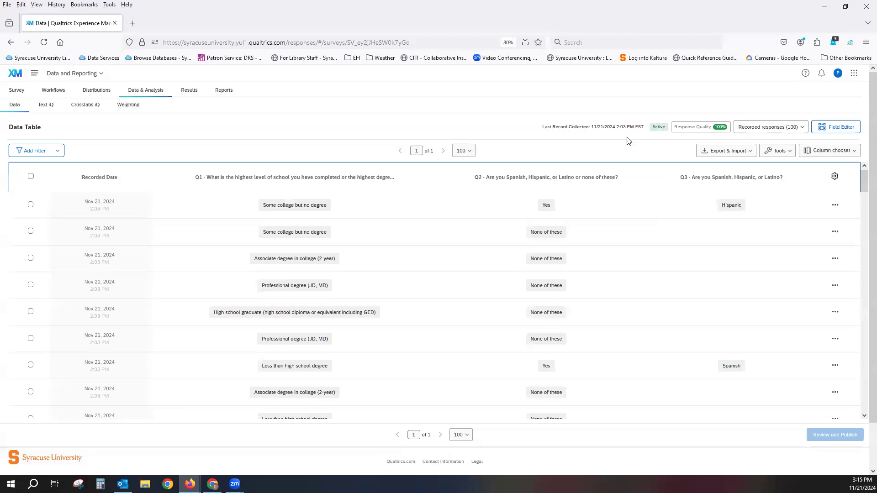
# - Review the ExpertReview response quality checks for the recorded responses and close the report
pyautogui.moveTo(658, 126)
pyautogui.click(704, 130)
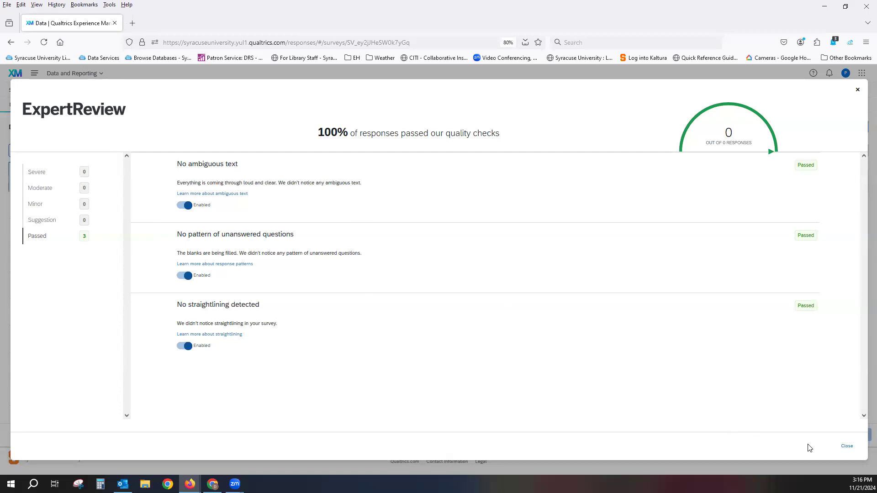
pyautogui.click(845, 450)
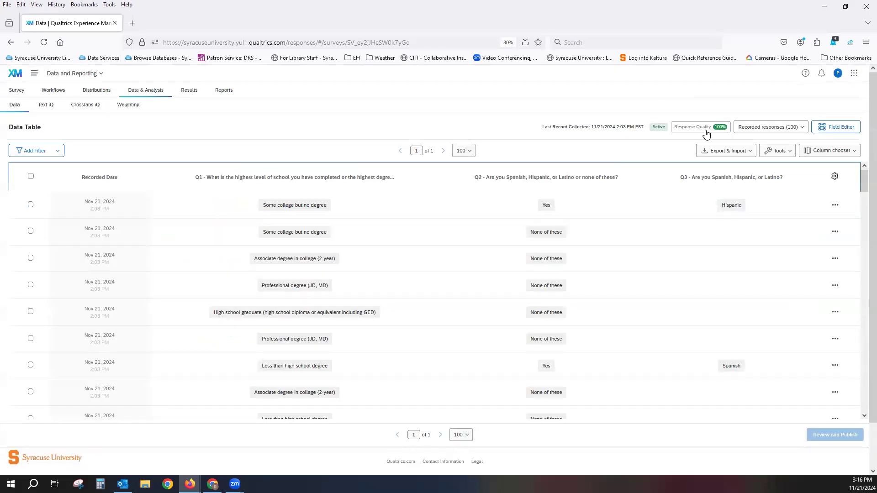
pyautogui.click(707, 133)
# - Examine the Security settings in the survey options, including bot detection and RelevantID, and return to the Data Table
pyautogui.click(14, 90)
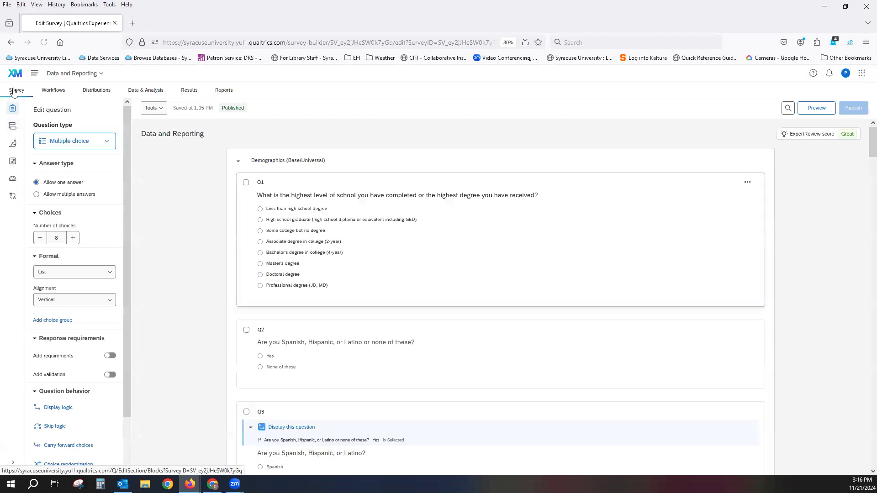
pyautogui.click(13, 164)
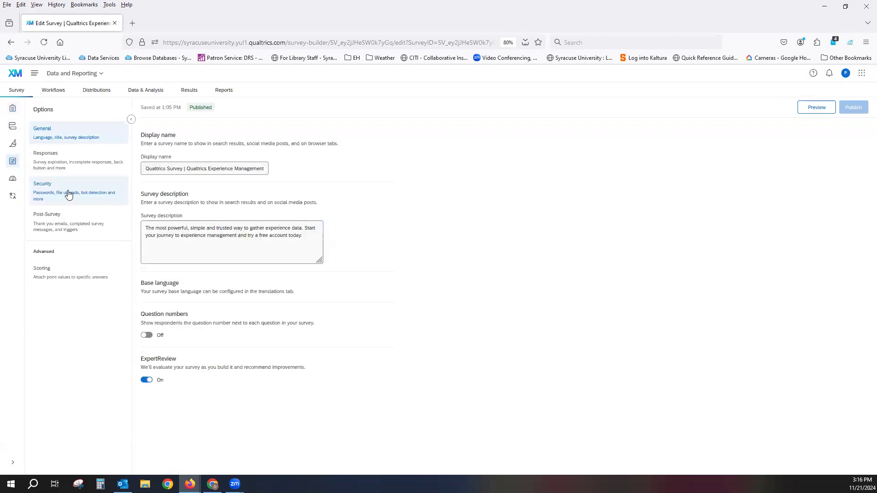
pyautogui.click(69, 194)
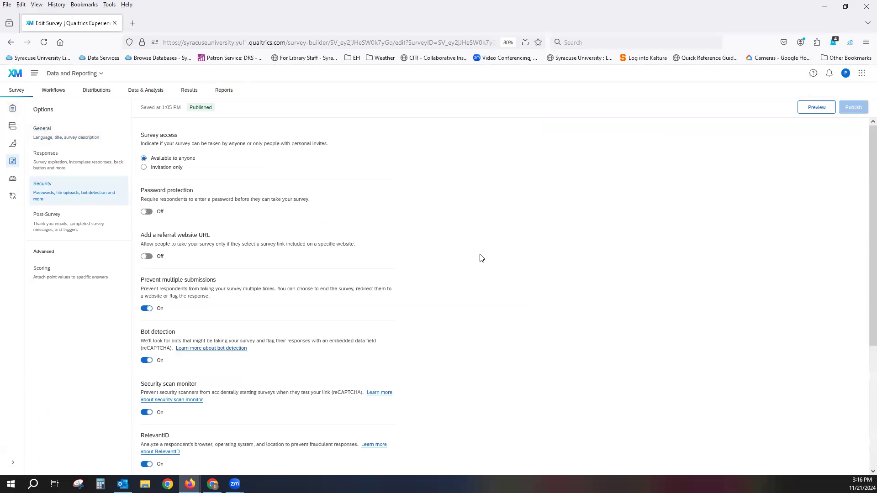
pyautogui.scroll(-3, 480, 258)
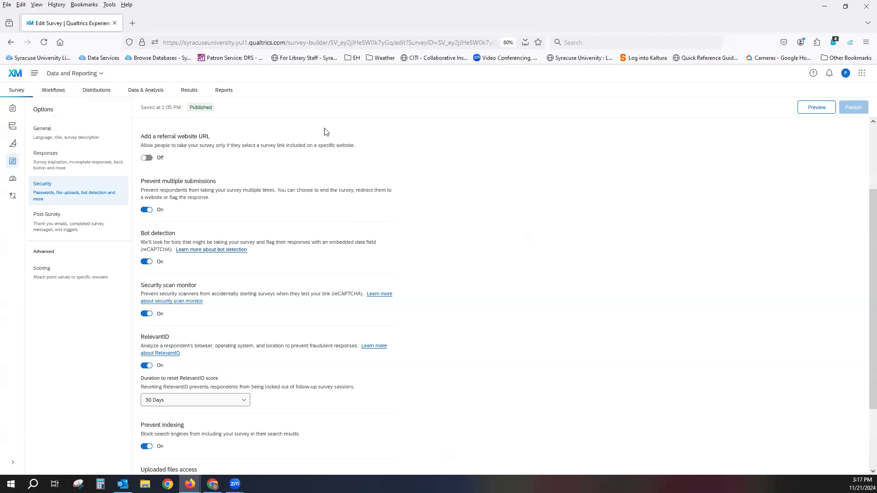
pyautogui.click(148, 91)
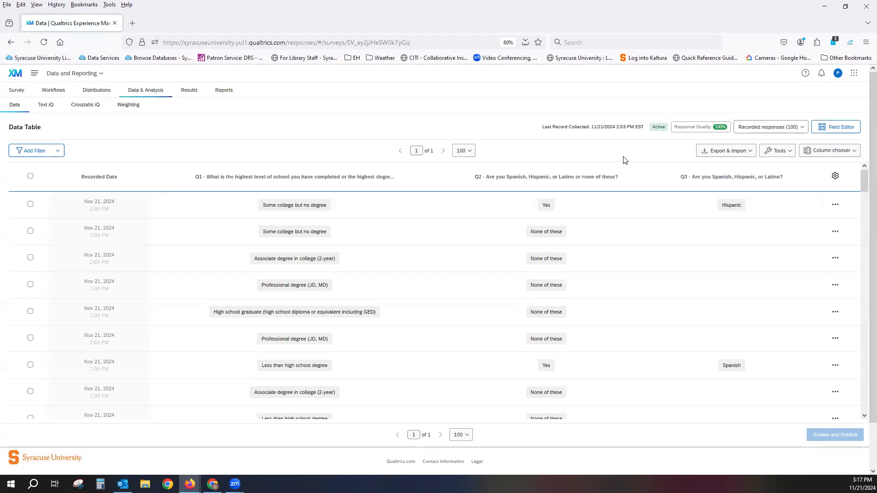
# - Expand the CSV export options, try a recode value of 9- for seen but unanswered questions, and choose Export values
pyautogui.click(744, 156)
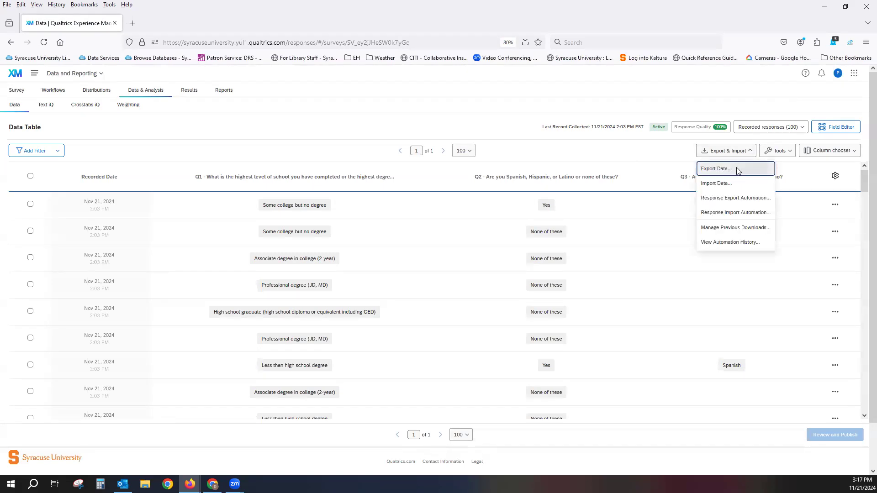
pyautogui.click(738, 170)
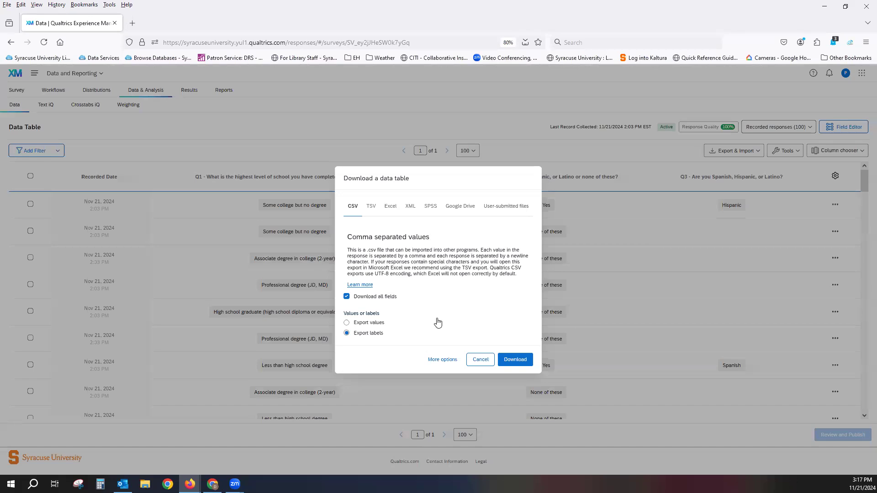
pyautogui.click(444, 360)
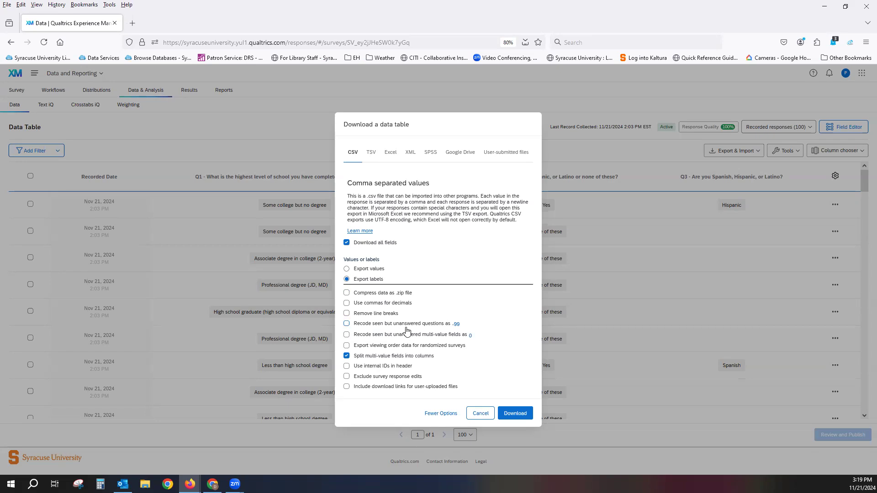
pyautogui.click(455, 324)
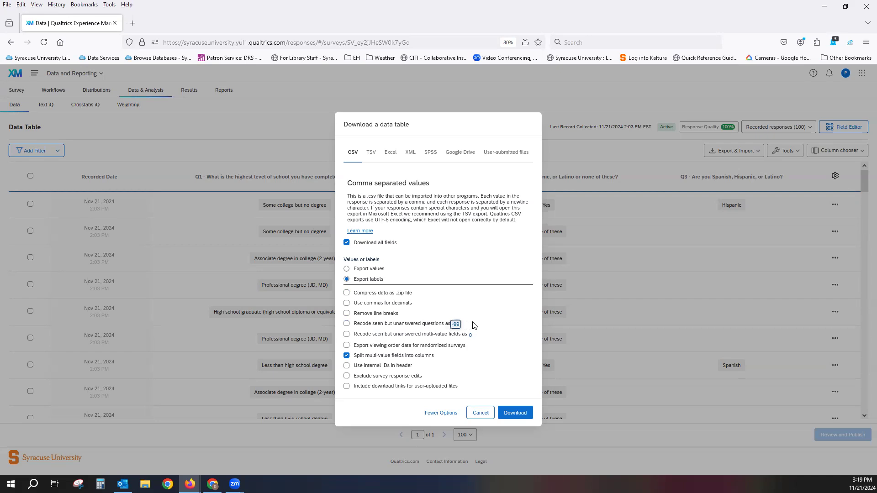
pyautogui.write('9-')
pyautogui.click(465, 270)
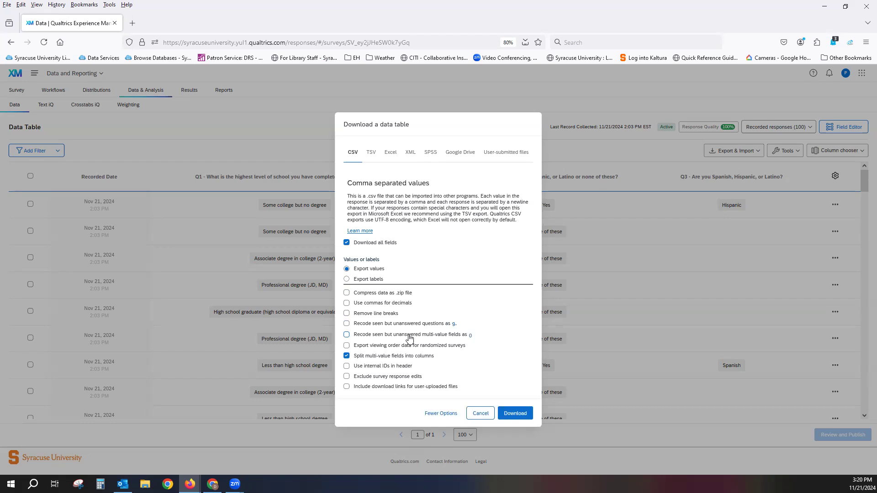
# - Open the recode value for unanswered multi-value fields, and switch splitting multi-value fields into columns off and back on
pyautogui.click(471, 336)
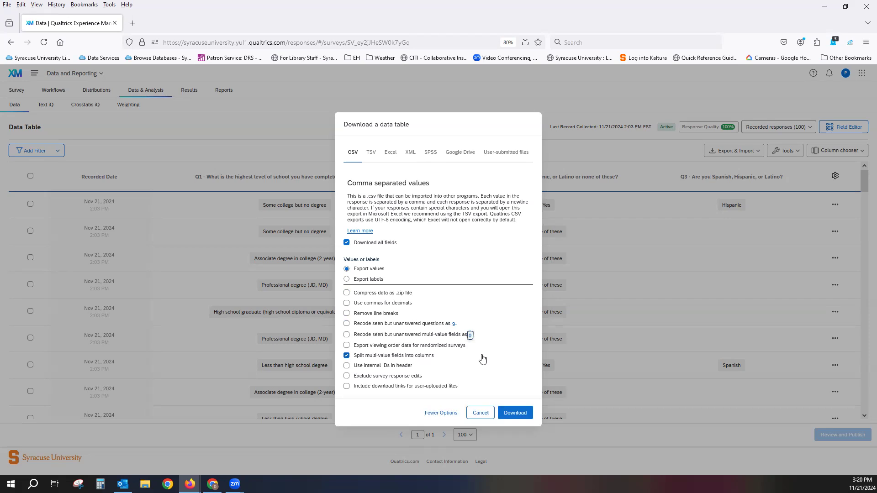
pyautogui.click(483, 356)
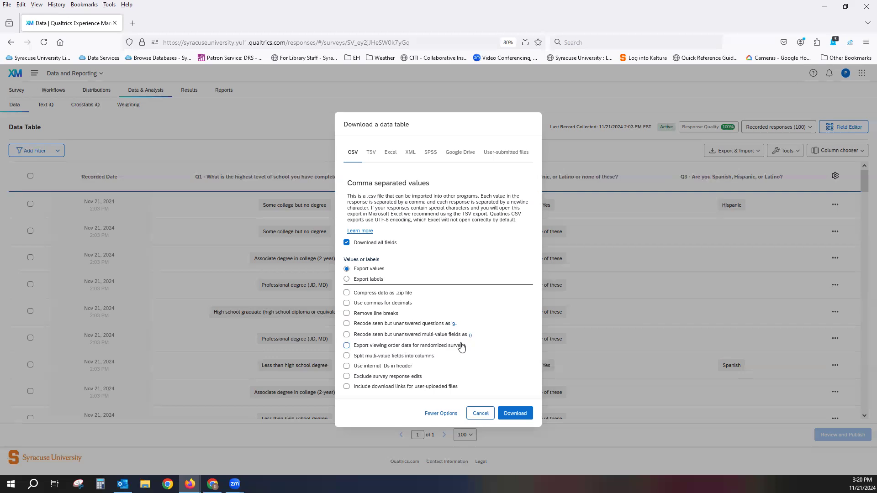
pyautogui.click(421, 358)
# - Examine the Excel, SPSS (with its string widths), Google Drive and User-submitted files export options, and leave without downloading
pyautogui.click(388, 156)
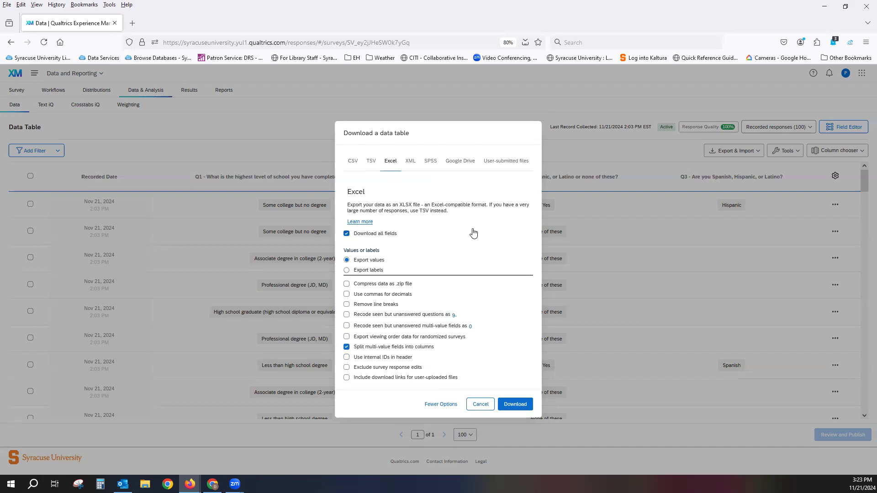
pyautogui.click(428, 169)
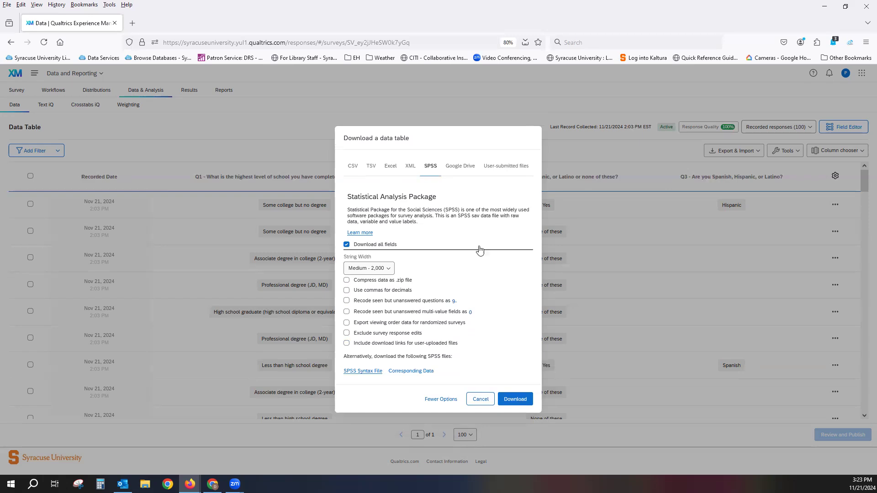
pyautogui.click(388, 272)
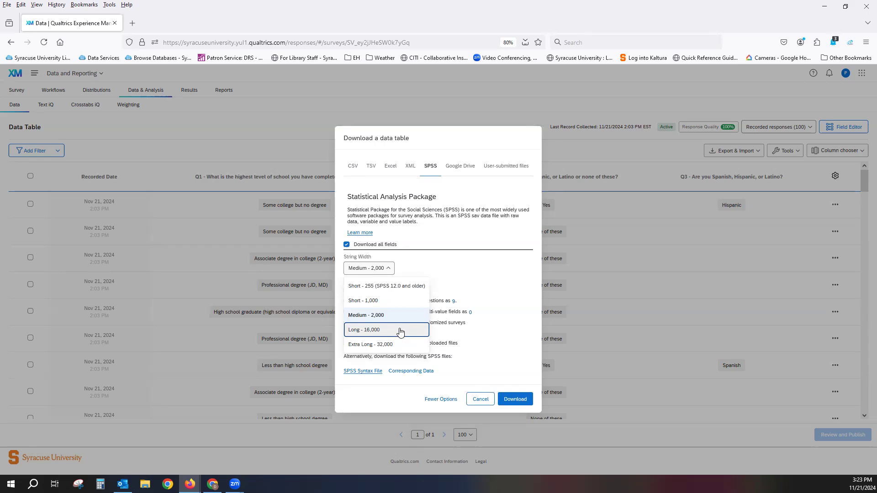
pyautogui.click(452, 275)
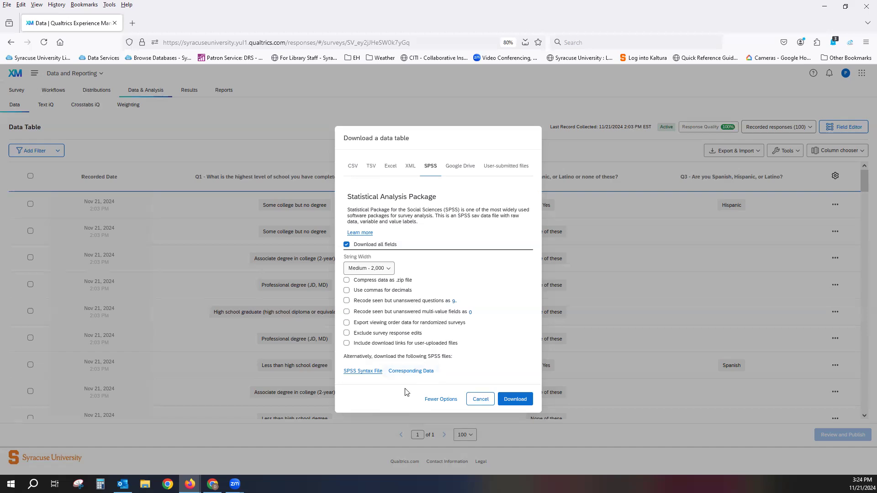
pyautogui.click(458, 173)
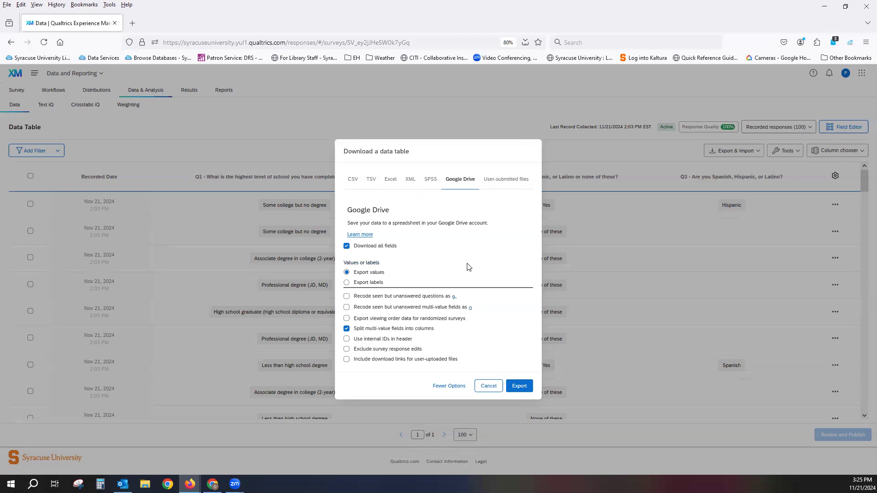
pyautogui.click(500, 184)
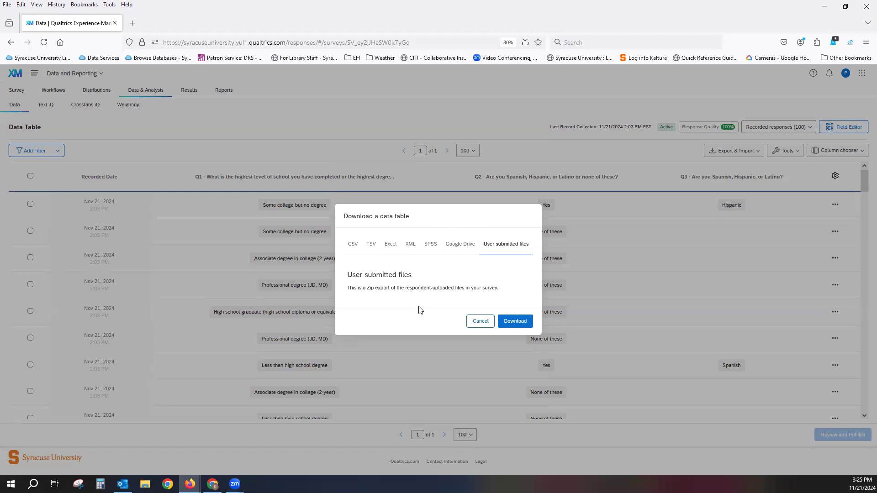
pyautogui.click(477, 324)
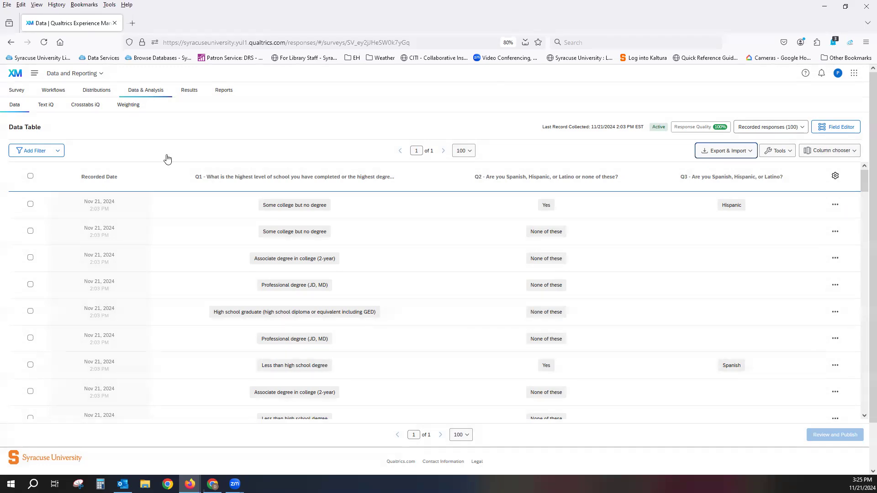
# - Open Text iQ and start the required update of its data set
pyautogui.click(48, 110)
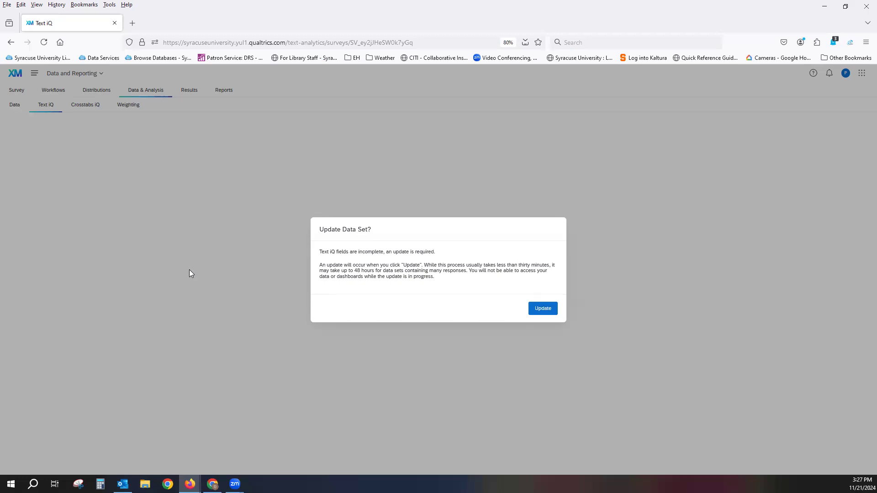
pyautogui.click(531, 308)
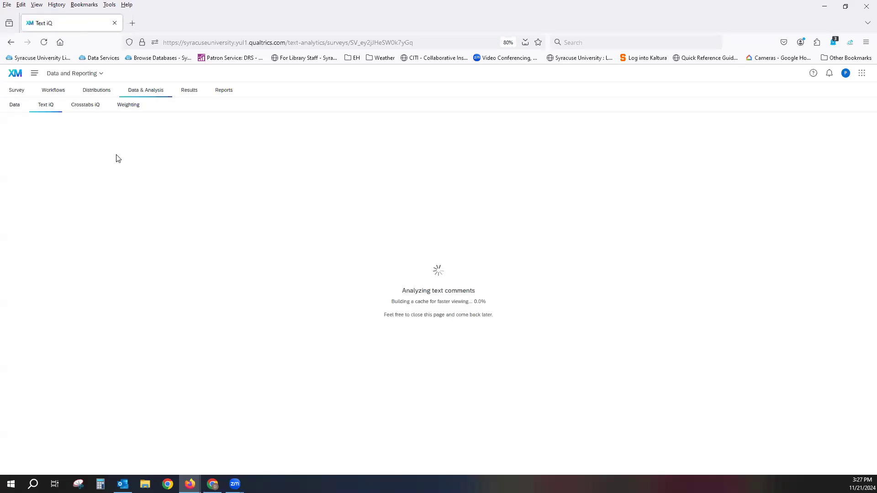
# - Open Crosstabs iQ, dismiss the new variables and updates notices, and remove Q5 from the columns and Q1 from the rows
pyautogui.click(95, 105)
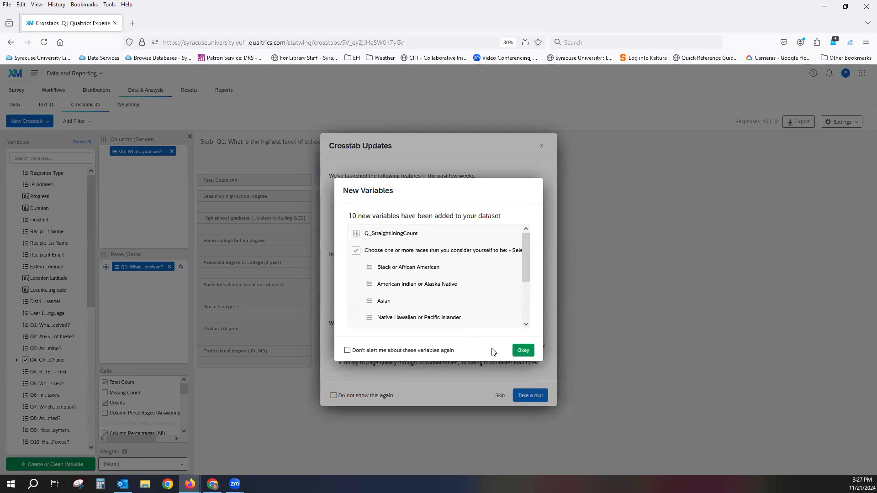
pyautogui.click(522, 352)
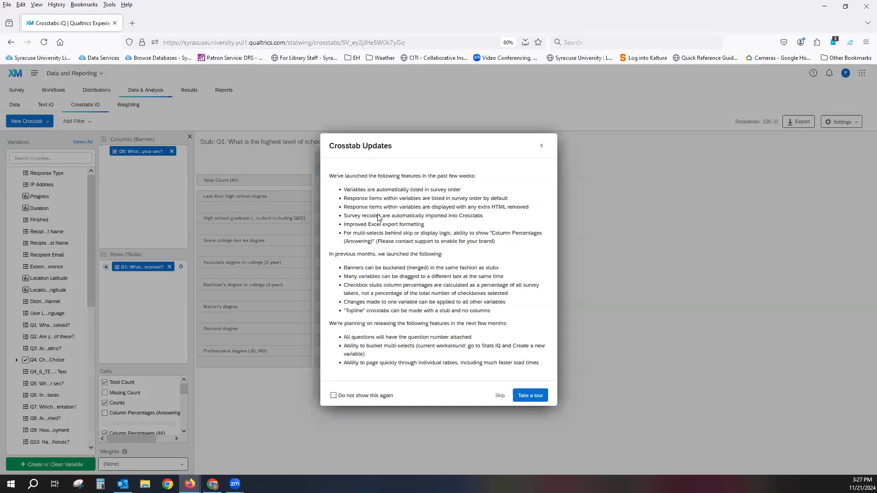
pyautogui.click(499, 396)
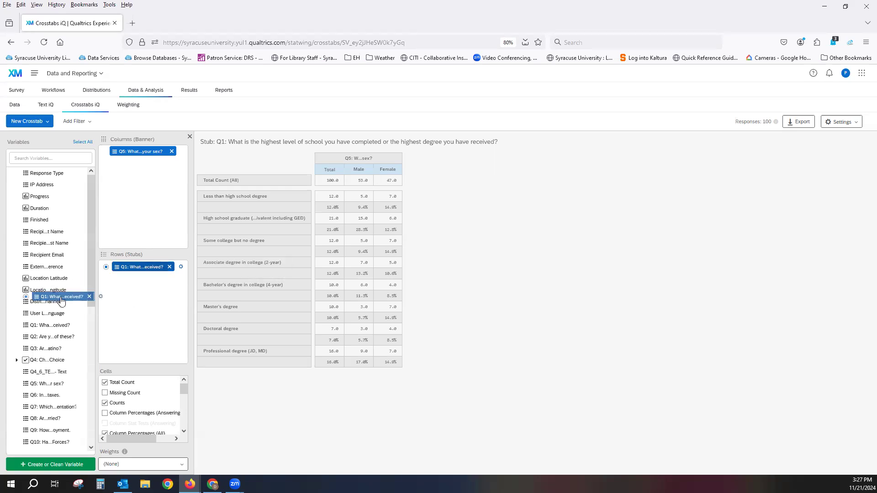
pyautogui.click(171, 151)
pyautogui.click(170, 267)
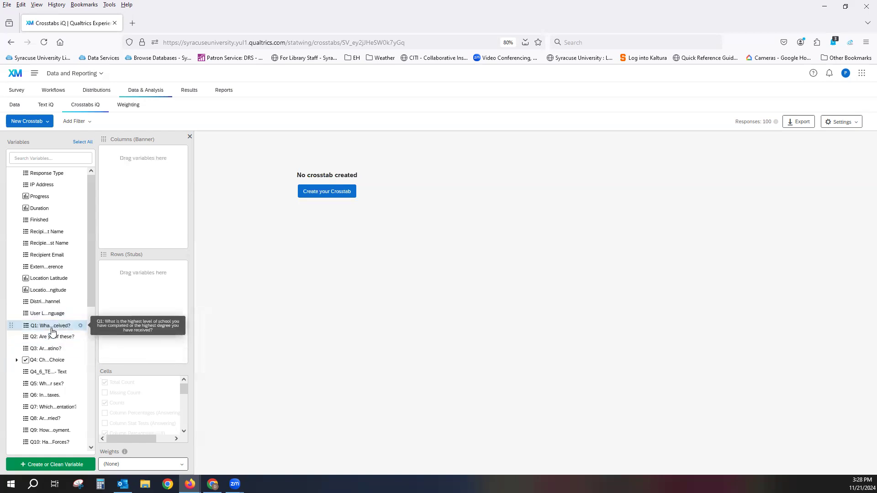
# - Build a crosstab with Q1 (highest level of school) as columns and Q5 (sex) as rows, and review the cell options
pyautogui.moveTo(51, 331); pyautogui.dragTo(151, 196)
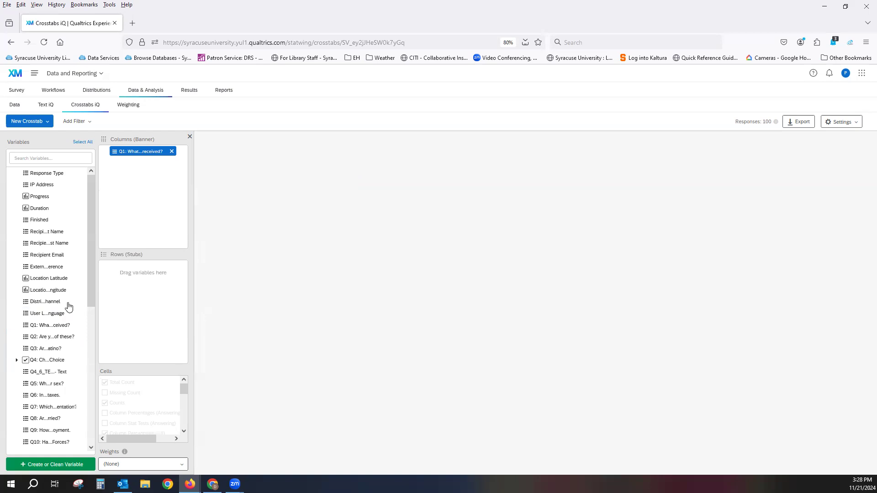
pyautogui.moveTo(45, 384); pyautogui.dragTo(129, 305)
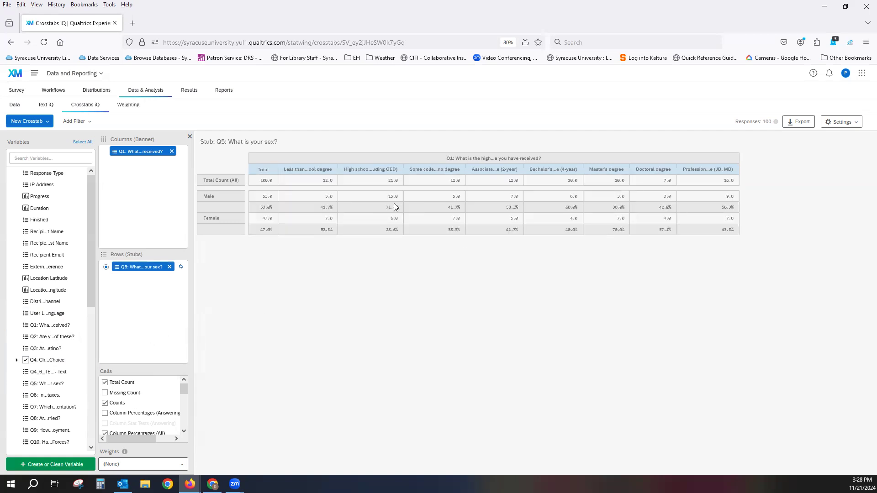
pyautogui.scroll(-2, 149, 396)
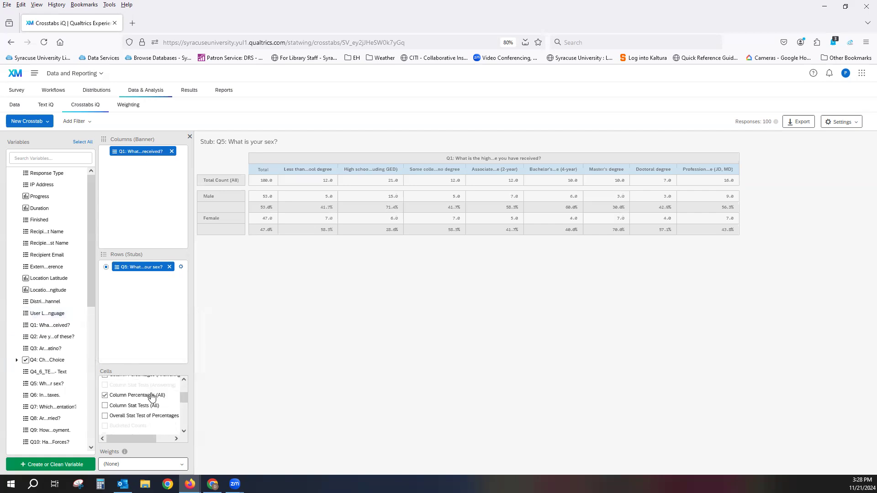
pyautogui.scroll(2, 151, 396)
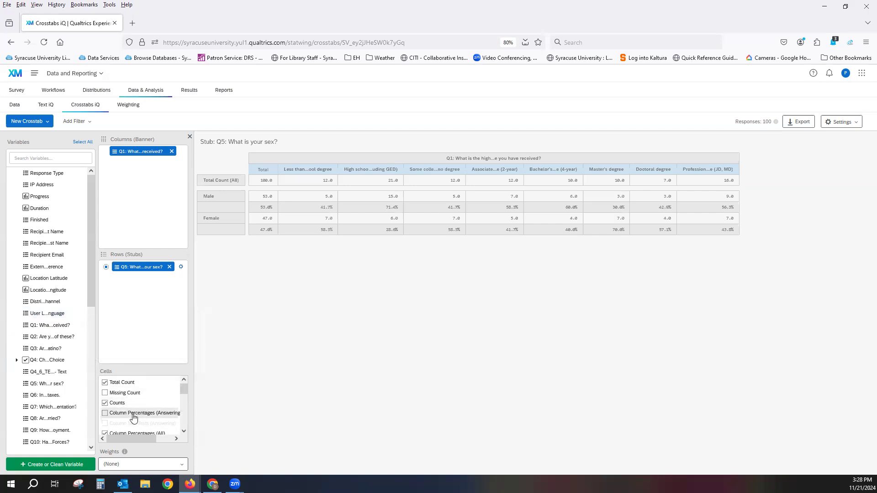
# - Add Column Percentages (Answering) to the crosstab cells, and look at the survey's Weighting page
pyautogui.click(106, 413)
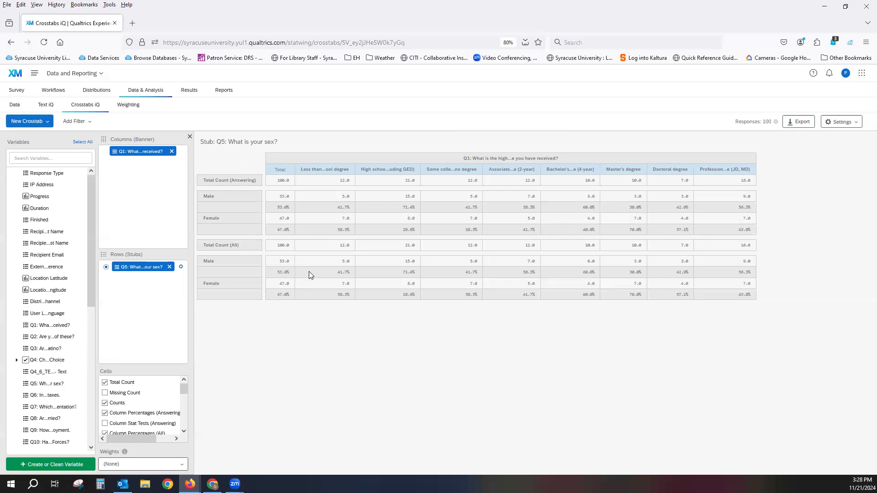
pyautogui.click(126, 109)
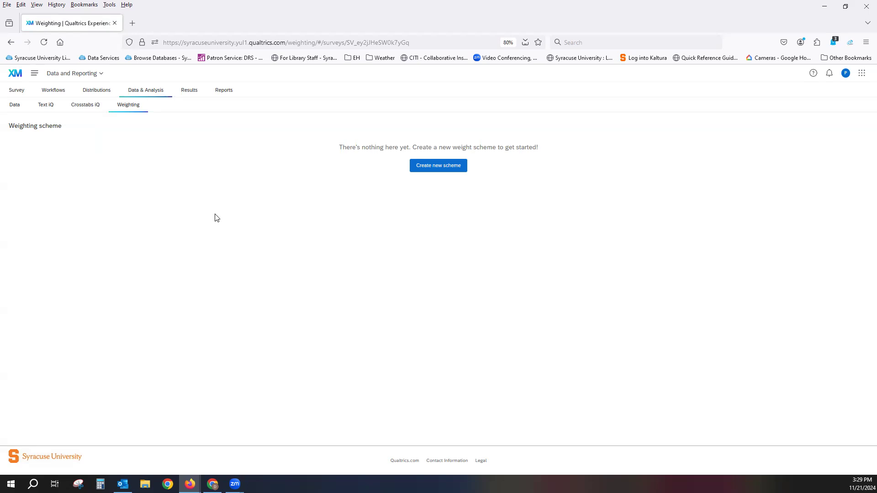
pyautogui.click(151, 93)
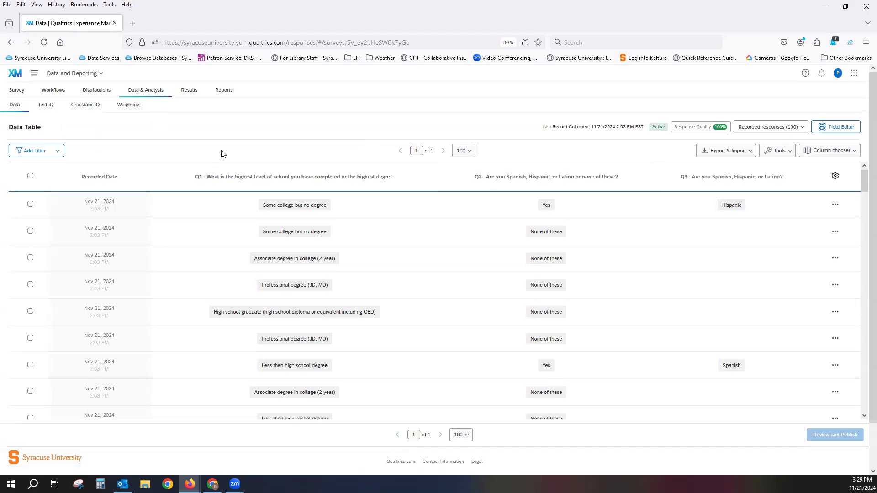
# - Open the survey's Results dashboard and examine the charts and tables for the first questions on Page 1
pyautogui.click(189, 94)
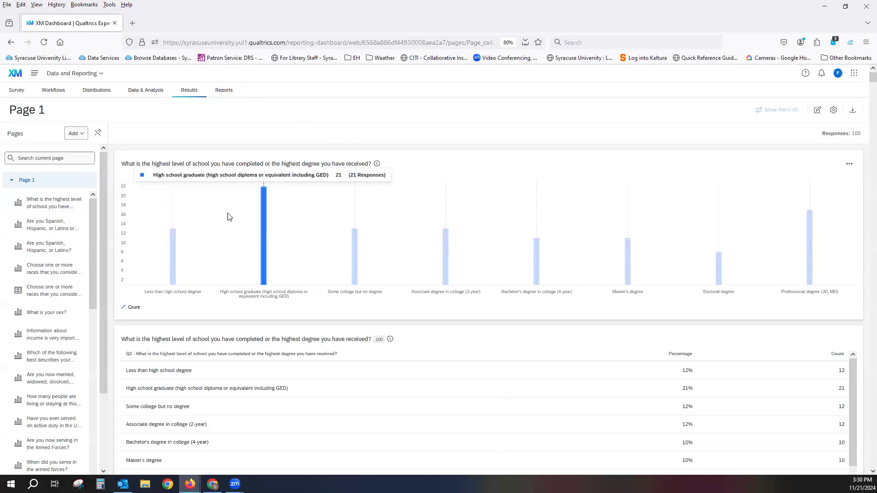
pyautogui.scroll(-2, 201, 196)
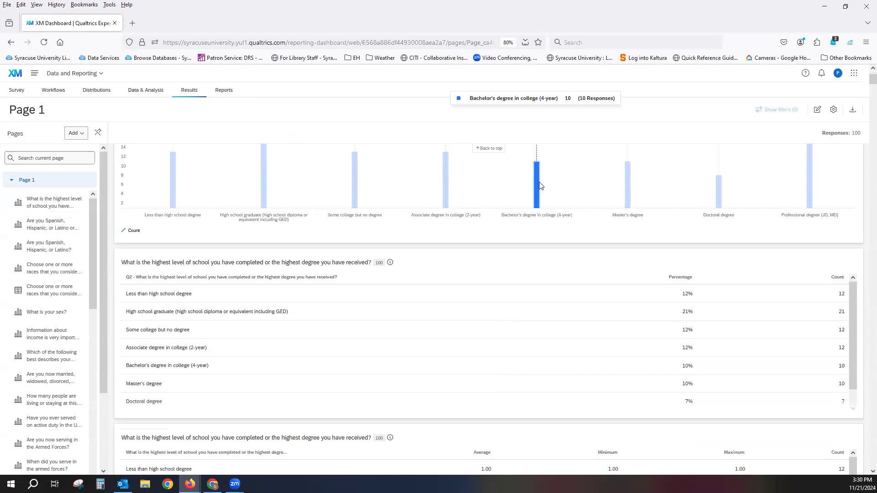
pyautogui.scroll(2, 375, 193)
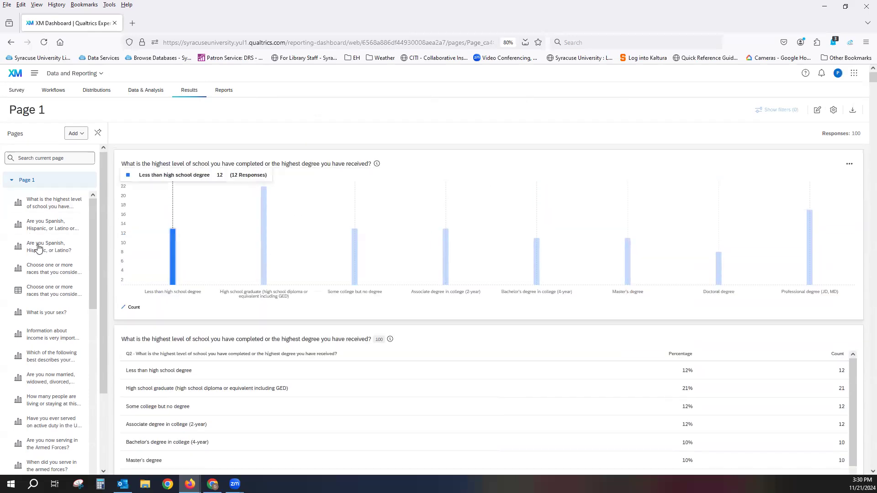
pyautogui.scroll(-4, 491, 352)
pyautogui.scroll(-1, 371, 260)
pyautogui.scroll(-3, 371, 262)
pyautogui.scroll(-1, 407, 276)
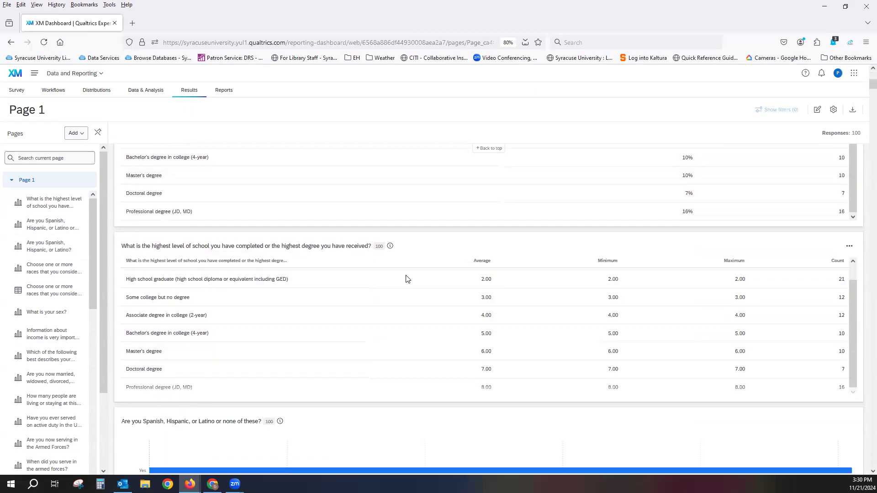
pyautogui.scroll(-2, 333, 372)
pyautogui.scroll(-5, 349, 361)
pyautogui.scroll(11, 351, 345)
pyautogui.scroll(1, 355, 338)
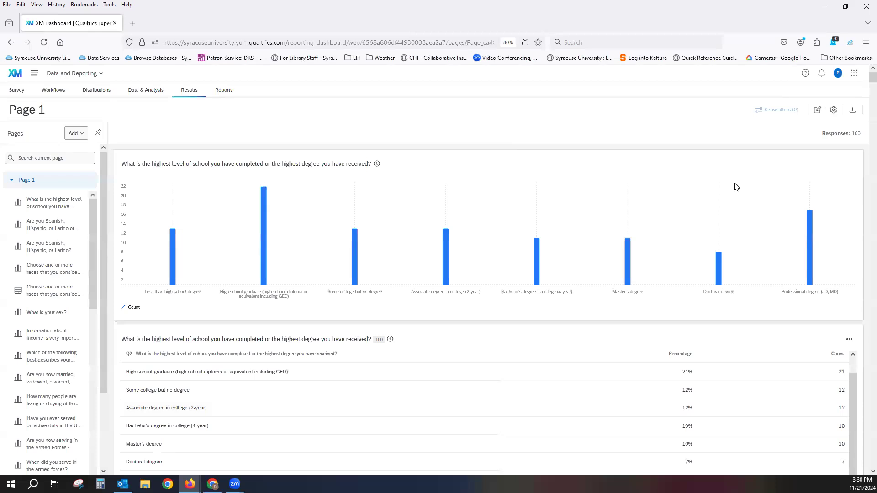
# - Change the highest level of school chart at the start of Page 1 to Horizontal bars, accepting the configuration reset
pyautogui.click(850, 165)
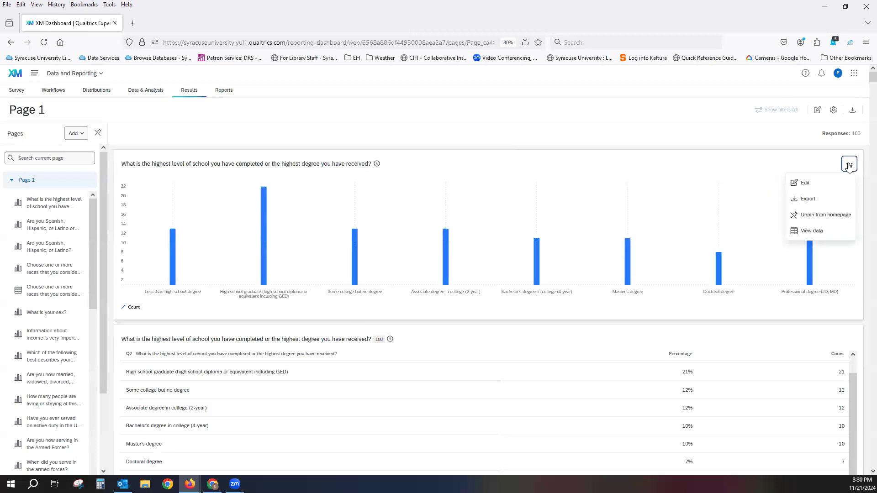
pyautogui.click(806, 182)
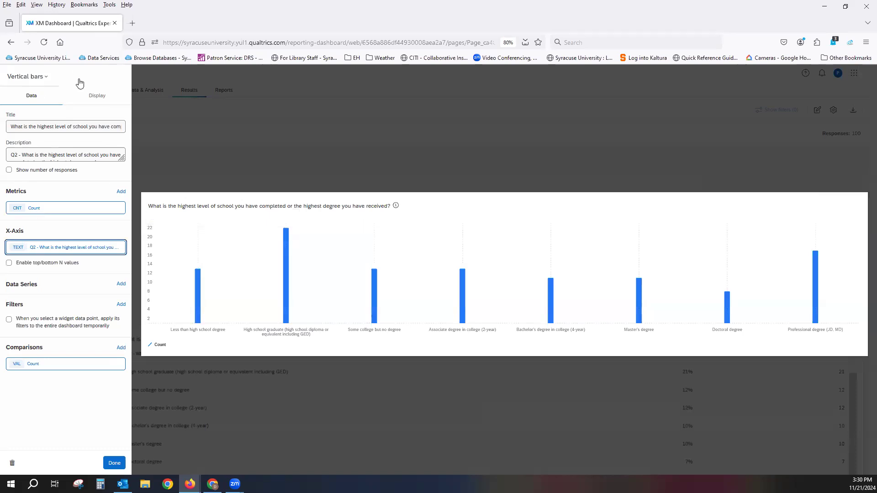
pyautogui.click(41, 80)
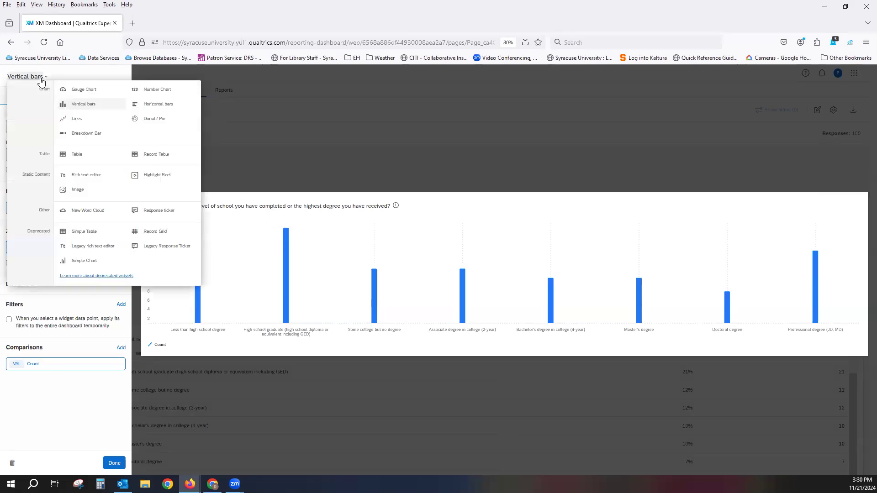
pyautogui.click(151, 104)
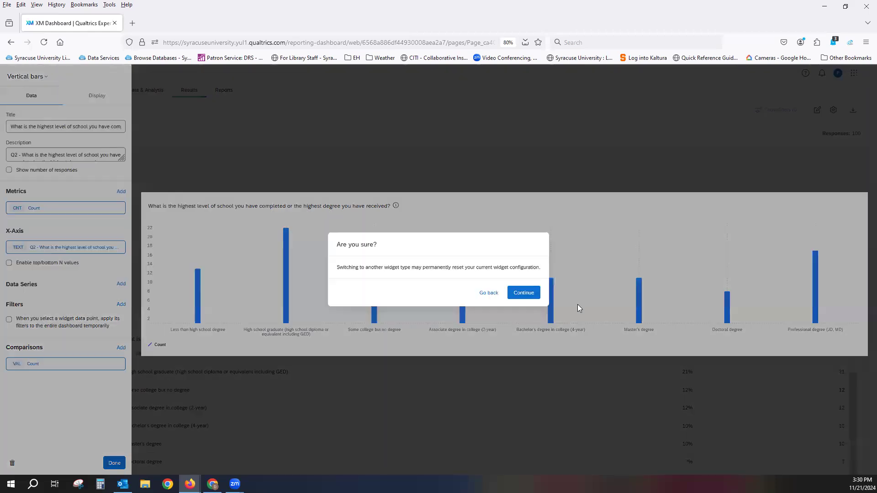
pyautogui.click(532, 295)
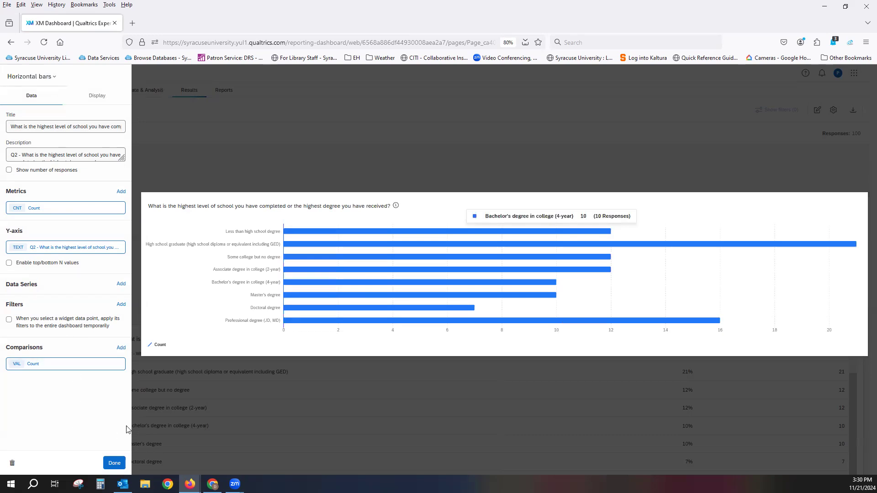
pyautogui.click(114, 463)
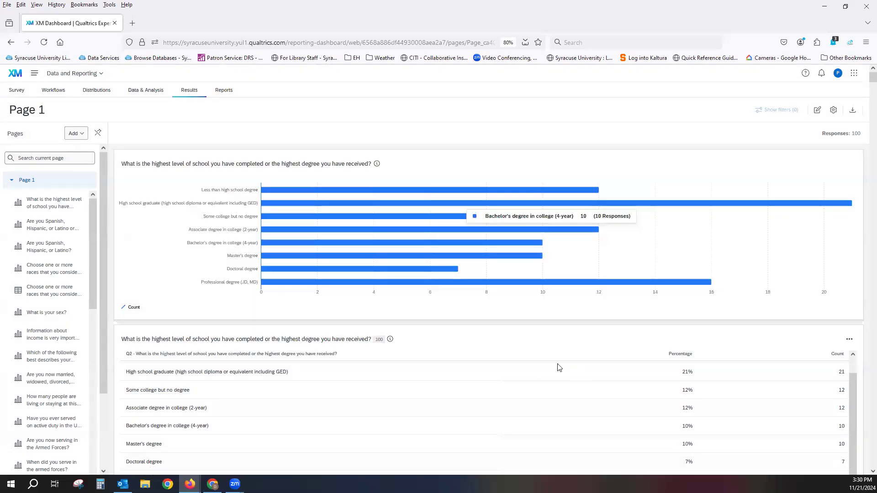
pyautogui.scroll(-10, 431, 332)
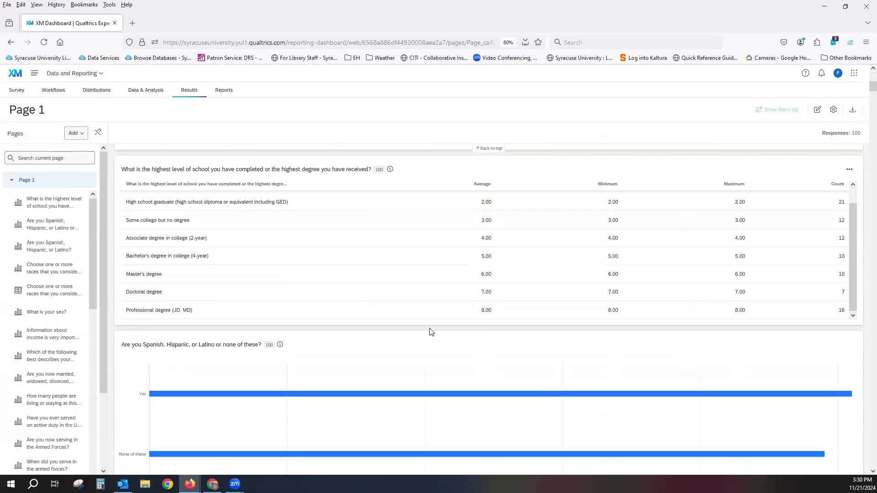
pyautogui.scroll(8, 432, 332)
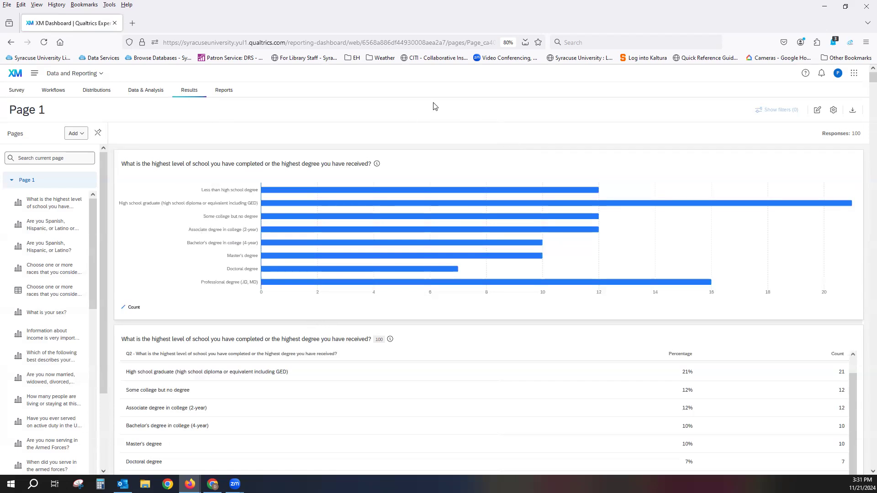
# - Copy the public dashboard link from the dashboard settings and open it in a new browser tab
pyautogui.click(834, 111)
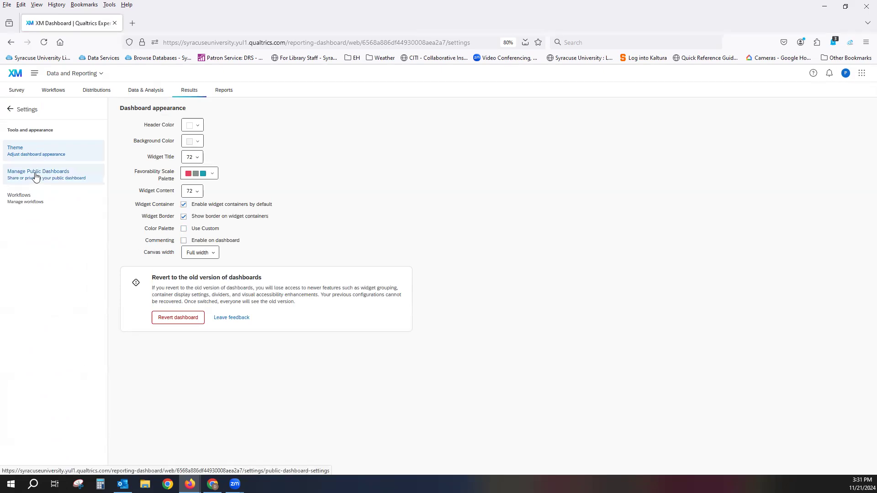
pyautogui.click(36, 177)
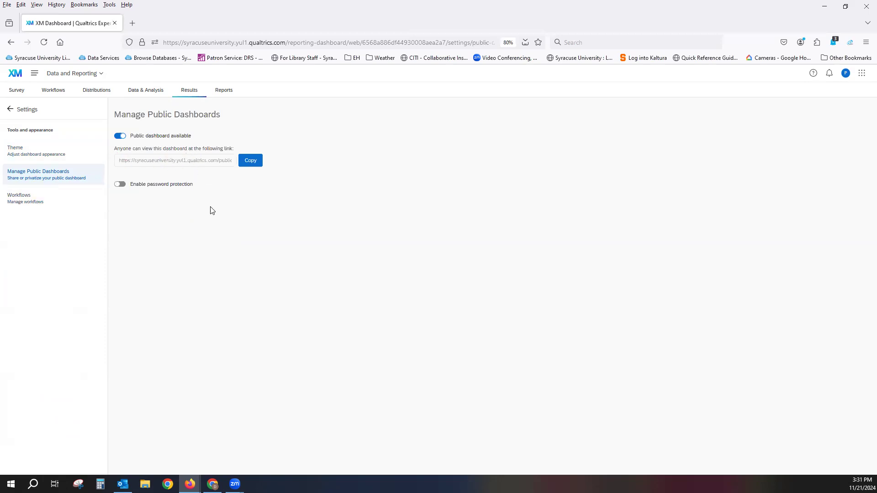
pyautogui.click(251, 162)
pyautogui.click(132, 23)
pyautogui.click(211, 42)
pyautogui.rightClick(211, 42)
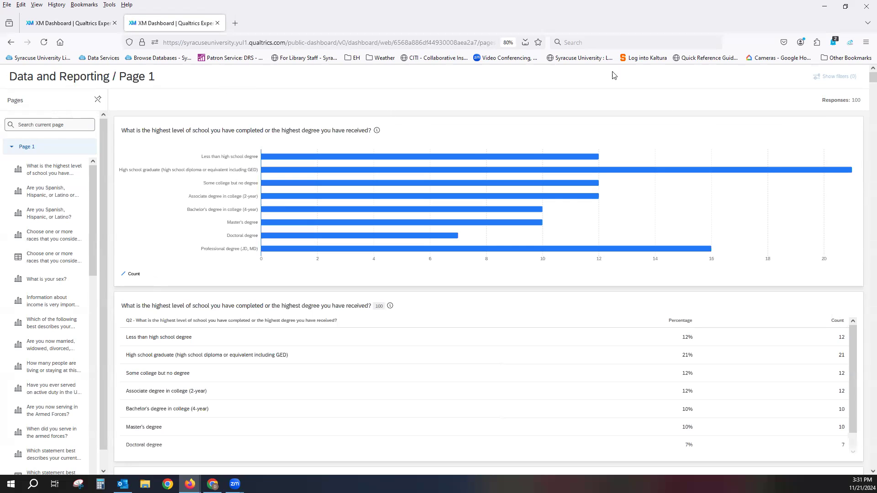
# - Check which options the public dashboard offers for the highest level of school chart, and close the public view
pyautogui.click(849, 131)
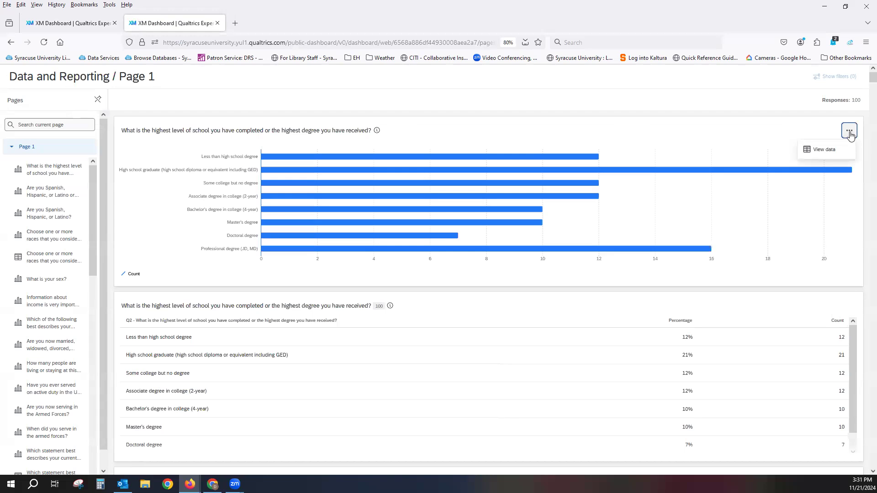
pyautogui.click(850, 136)
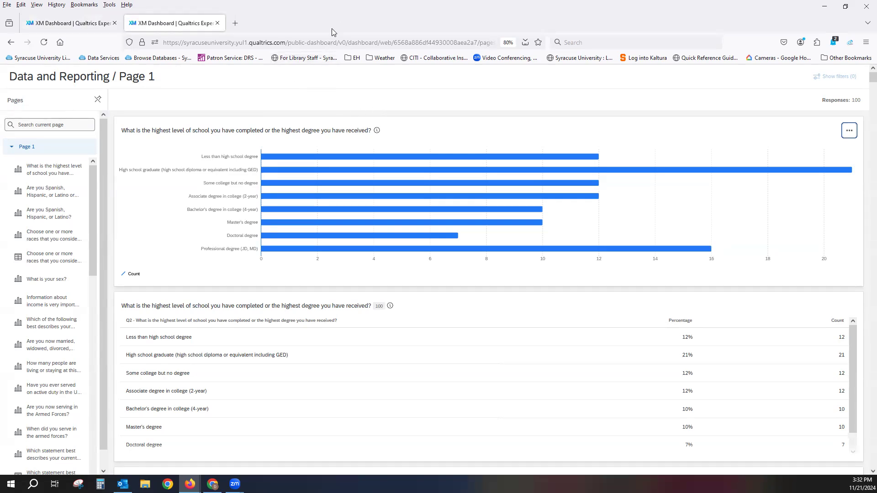
pyautogui.moveTo(439, 167)
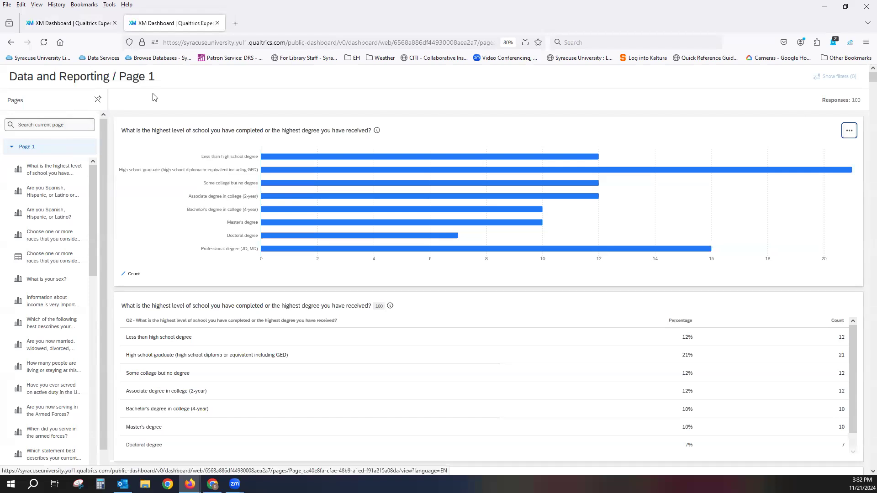
pyautogui.click(217, 24)
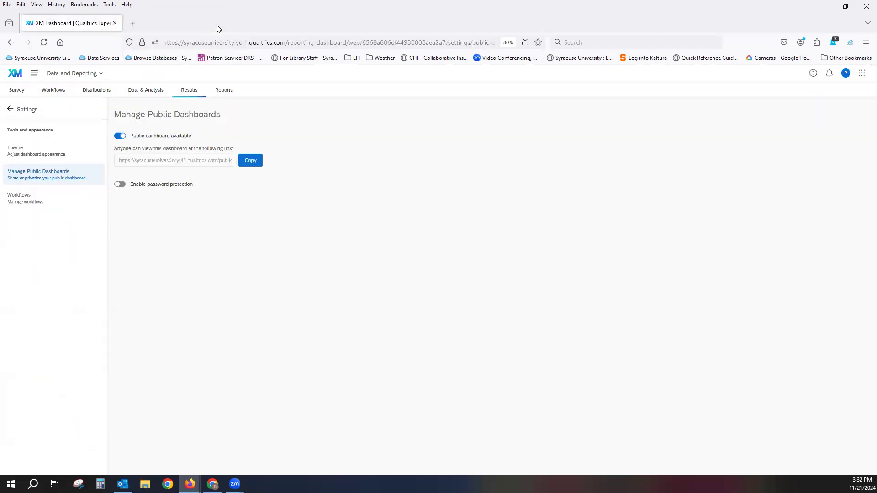
# - Review the dashboard's Workflows settings and the results page's download and email options
pyautogui.click(19, 207)
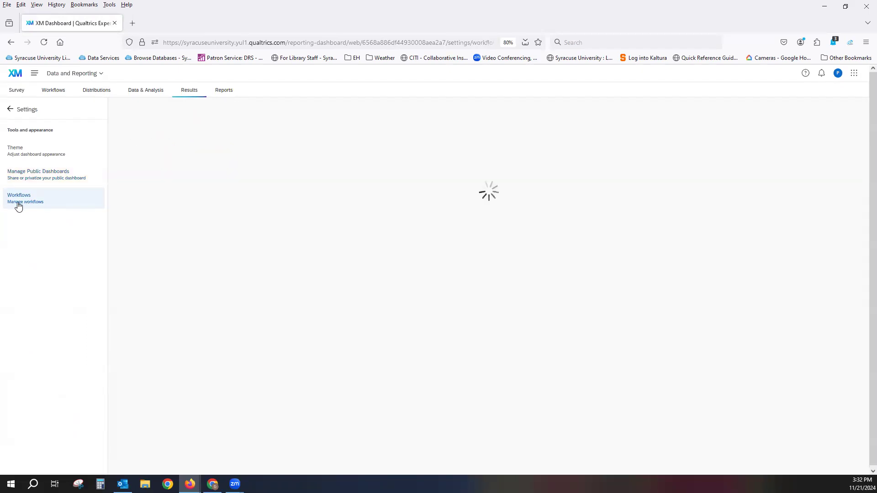
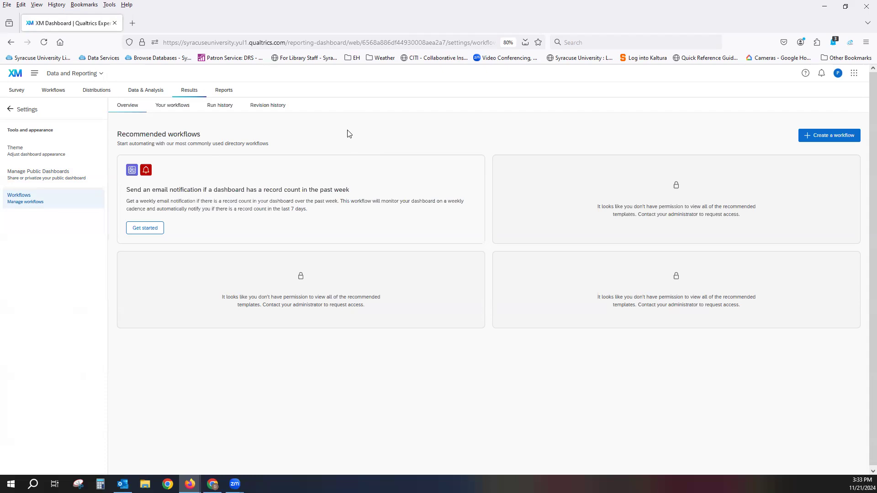
pyautogui.click(10, 110)
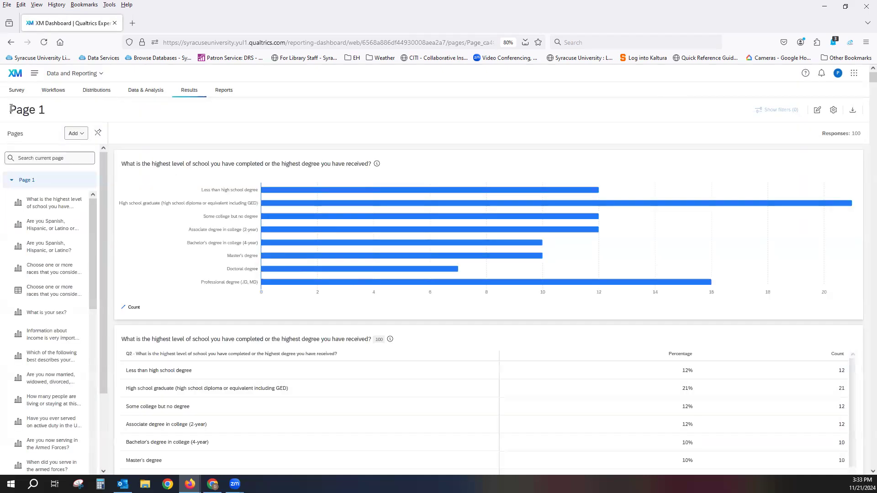
pyautogui.click(852, 112)
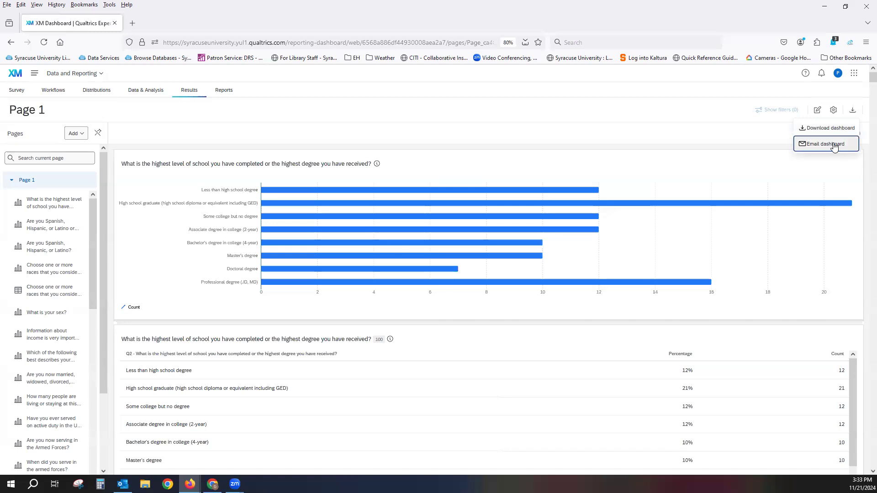
pyautogui.click(583, 142)
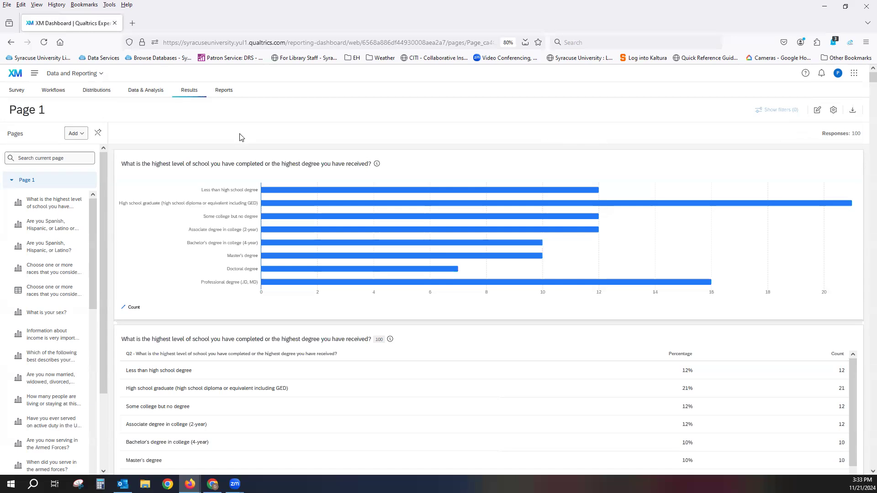
# - Open the test report and insert question Q3 (Are you Spanish, Hispanic, or Latino?) below the date
pyautogui.click(225, 91)
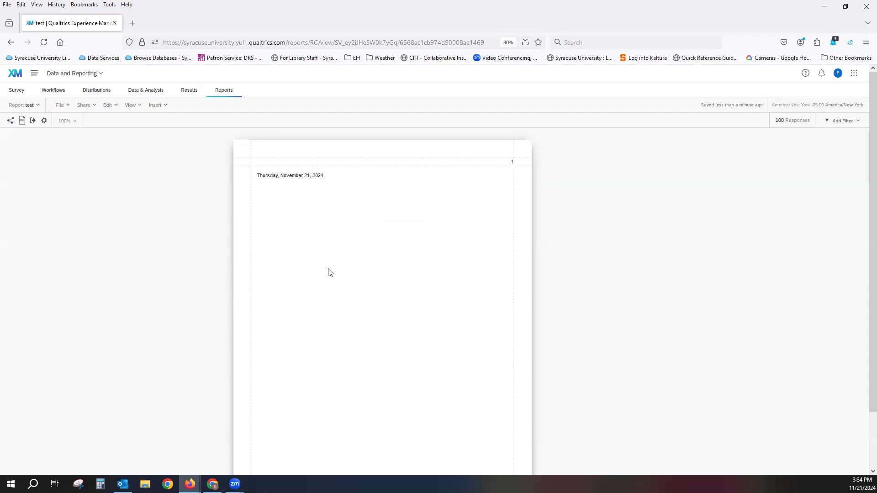
pyautogui.click(375, 179)
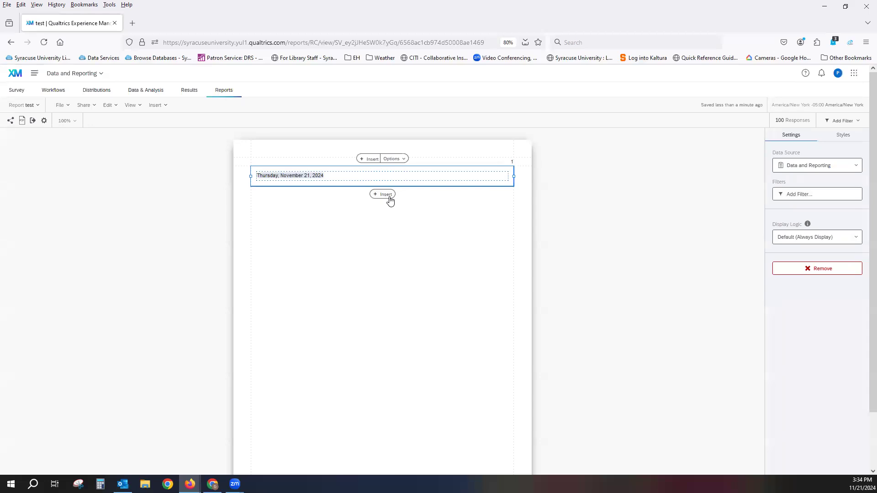
pyautogui.click(389, 195)
pyautogui.moveTo(404, 219)
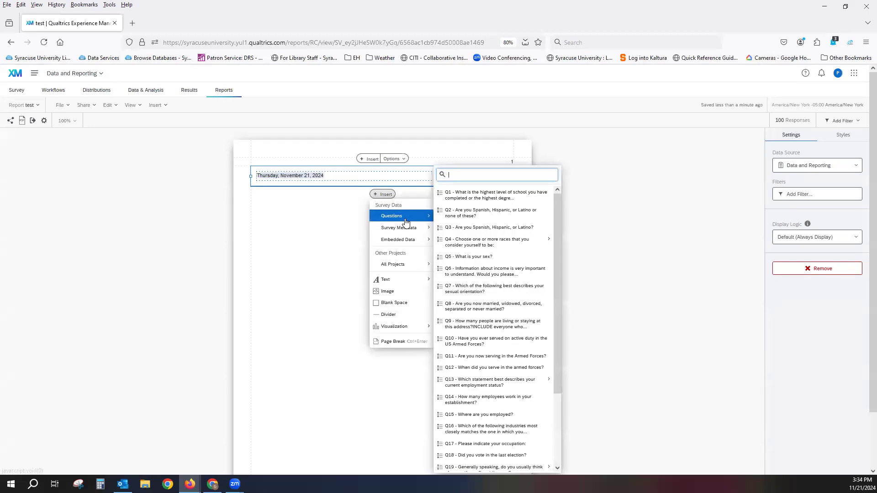
pyautogui.moveTo(475, 238)
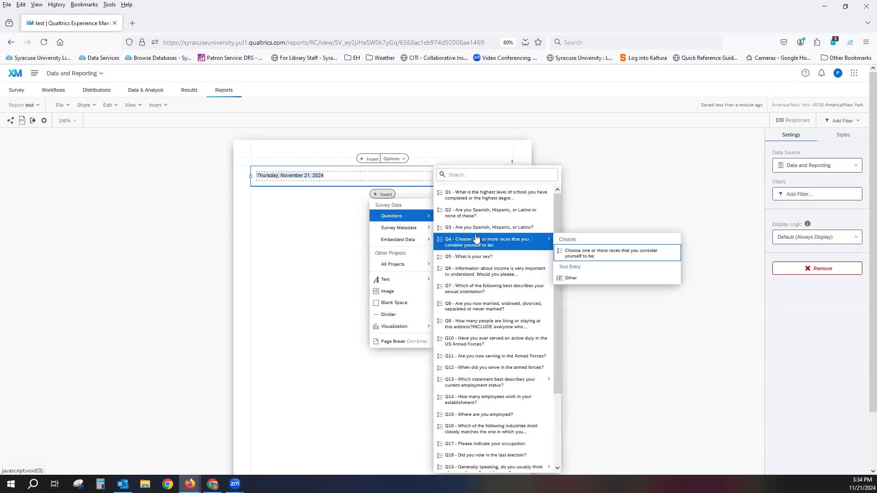
pyautogui.click(475, 228)
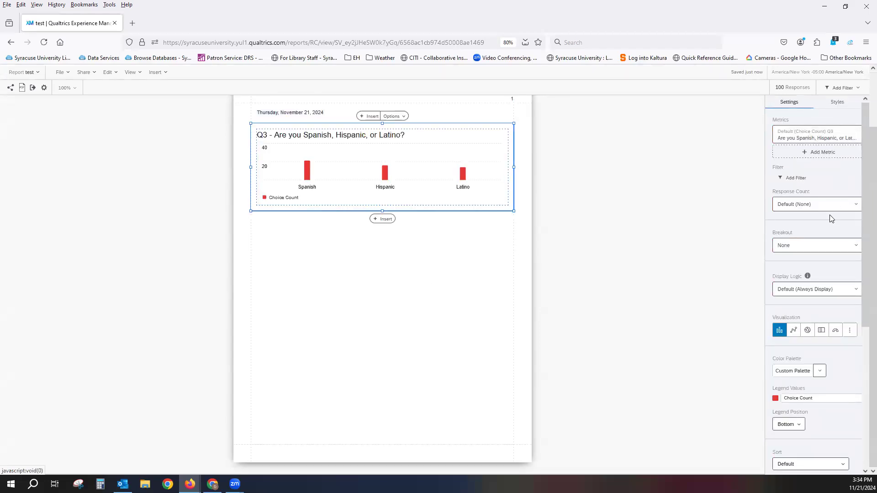
# - Look at the style options for the Q3 chart and the report's filter options
pyautogui.click(838, 107)
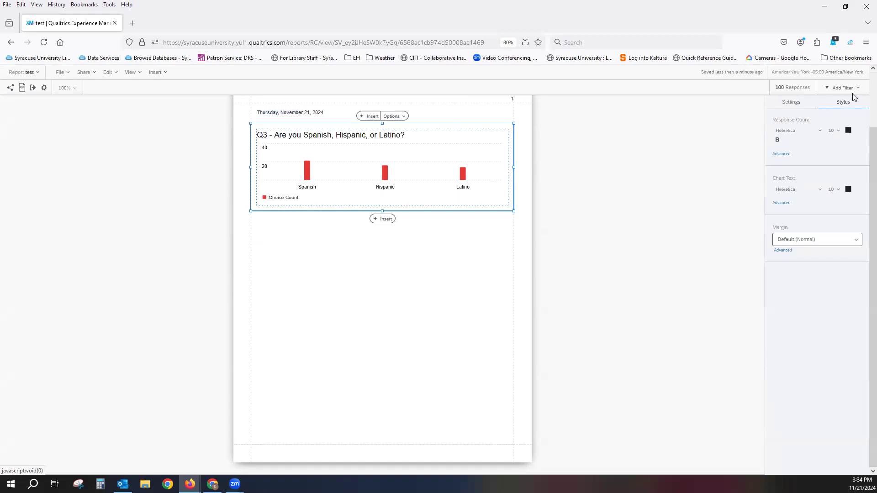
pyautogui.click(854, 92)
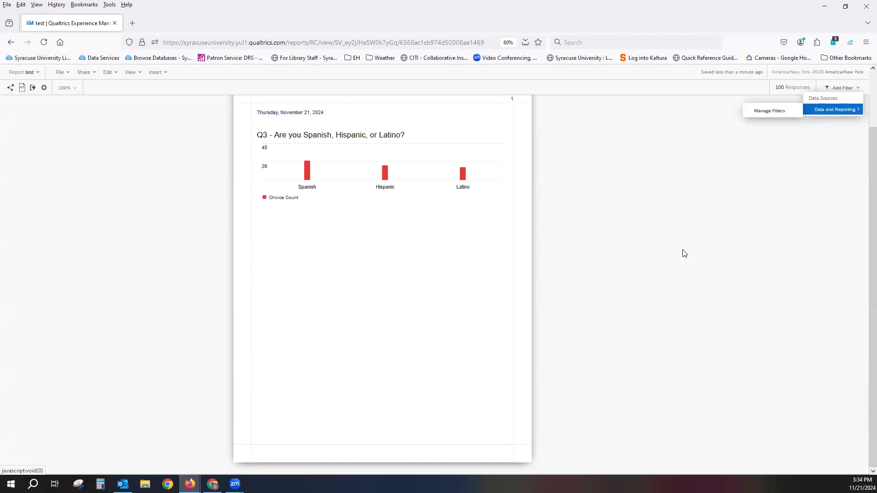
# - View the report through its public link in a separate tab, and try the passcode protection option without saving
pyautogui.click(662, 268)
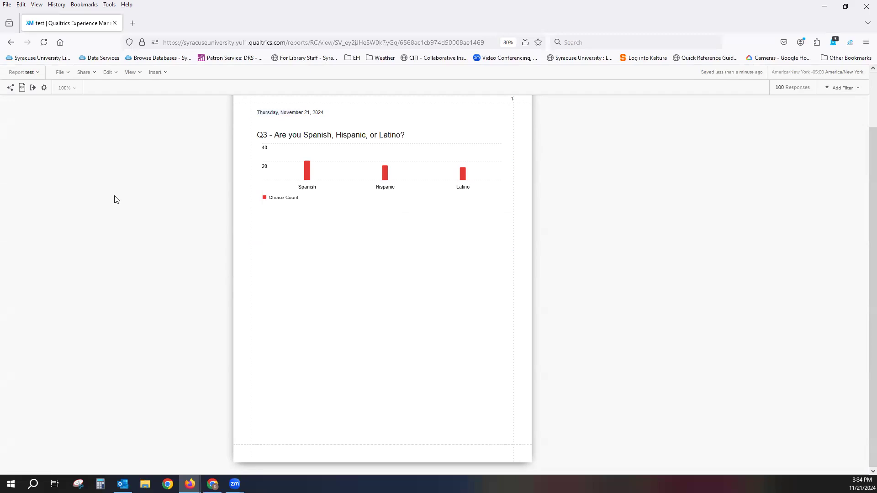
pyautogui.click(10, 88)
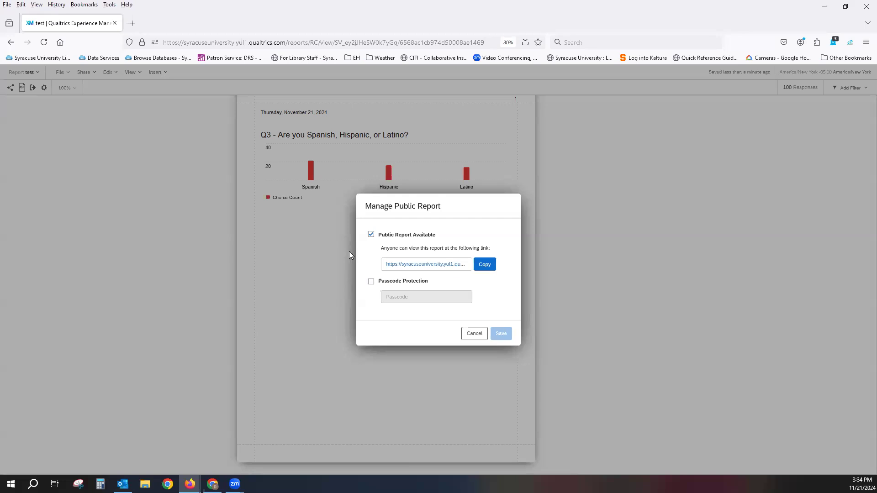
pyautogui.click(485, 268)
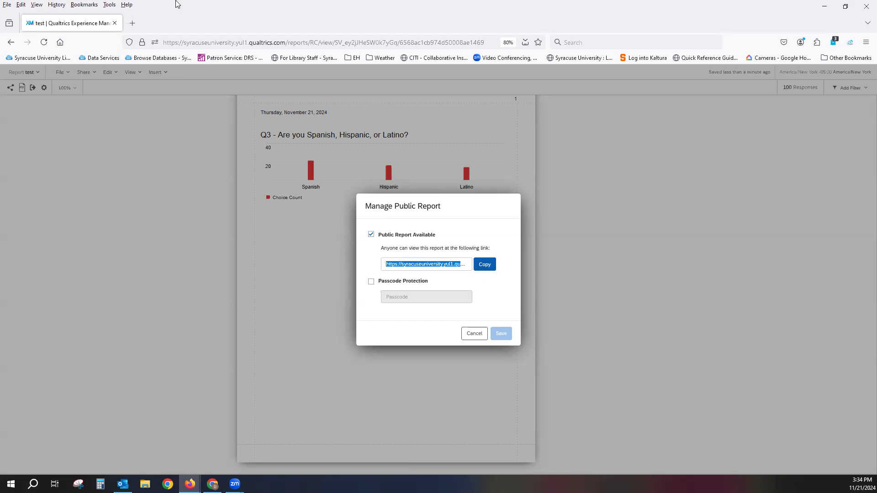
pyautogui.click(138, 21)
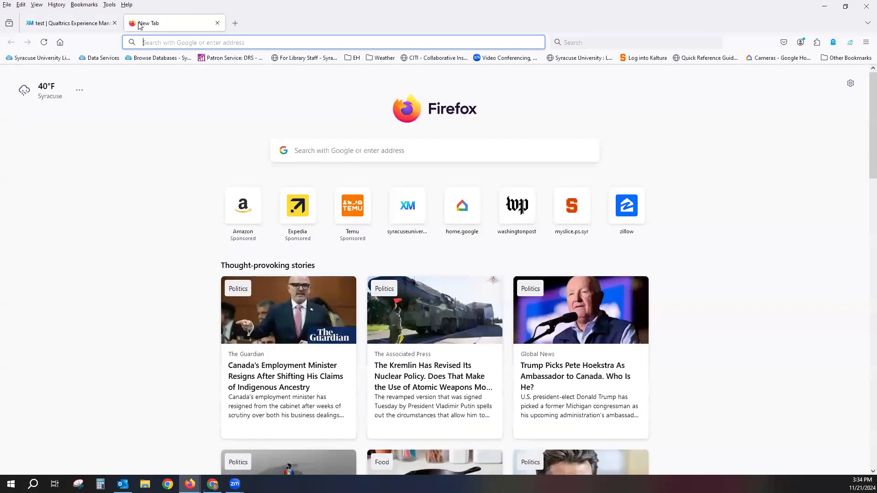
pyautogui.rightClick(201, 44)
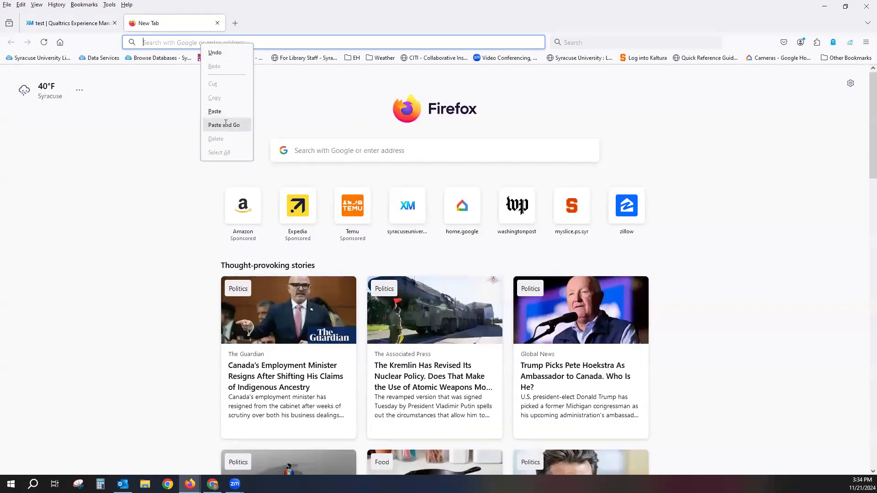
pyautogui.click(224, 125)
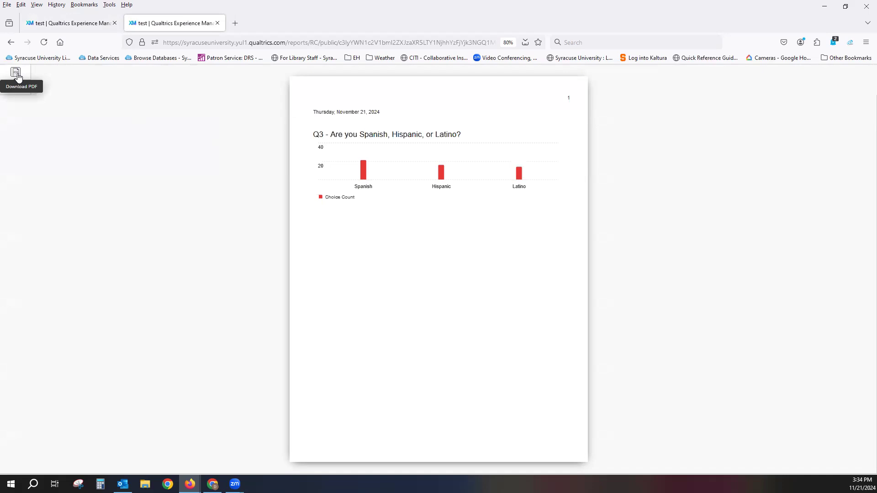
pyautogui.click(217, 23)
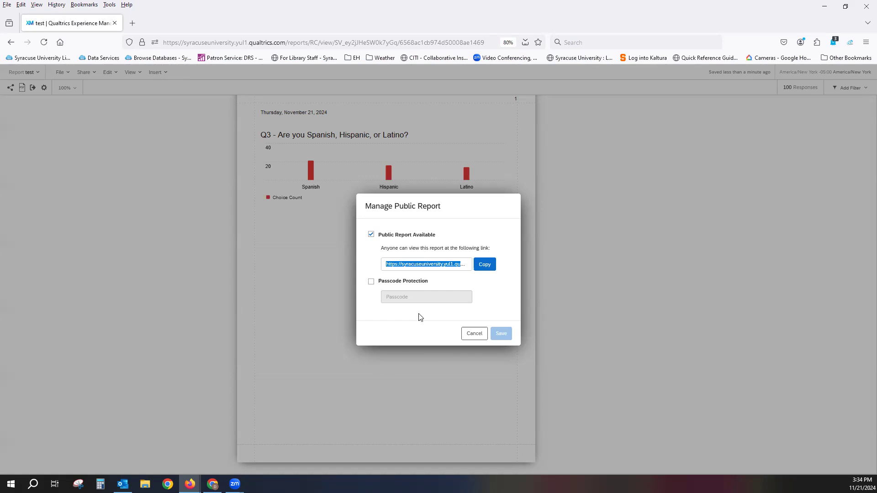
pyautogui.click(462, 314)
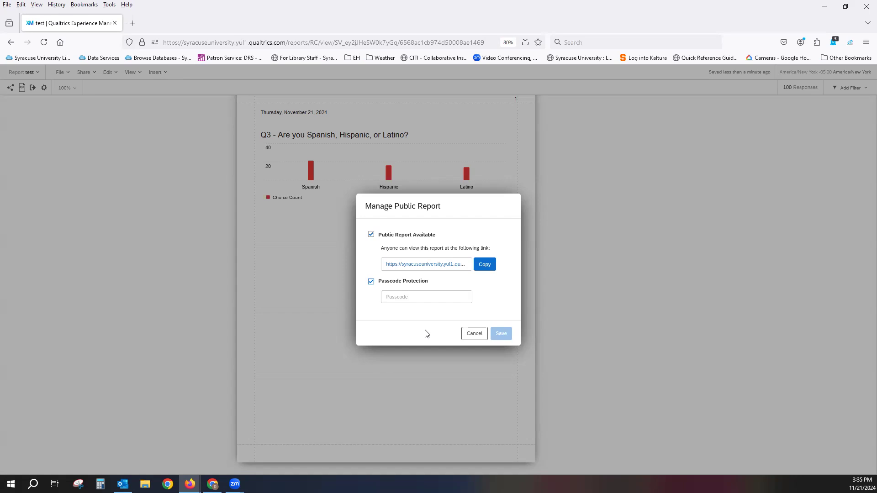
pyautogui.click(473, 334)
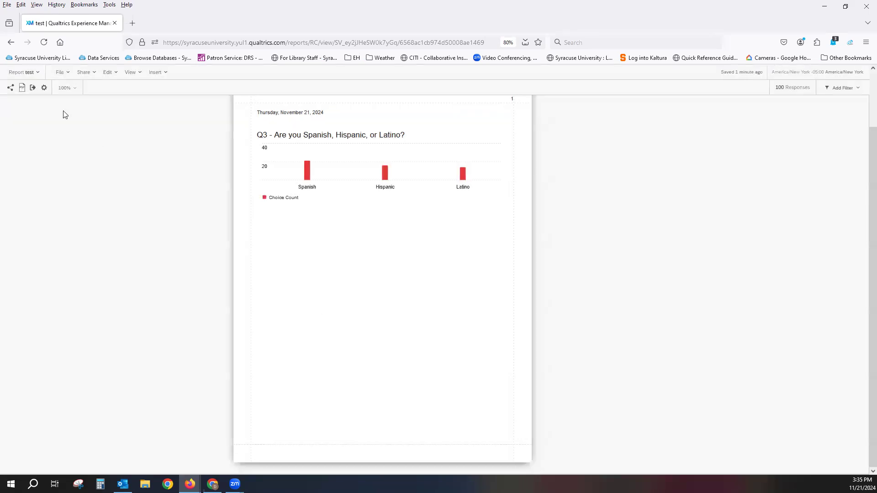
# - Review the report's visualization settings down to the preview table and chart, and leave them without saving
pyautogui.click(45, 88)
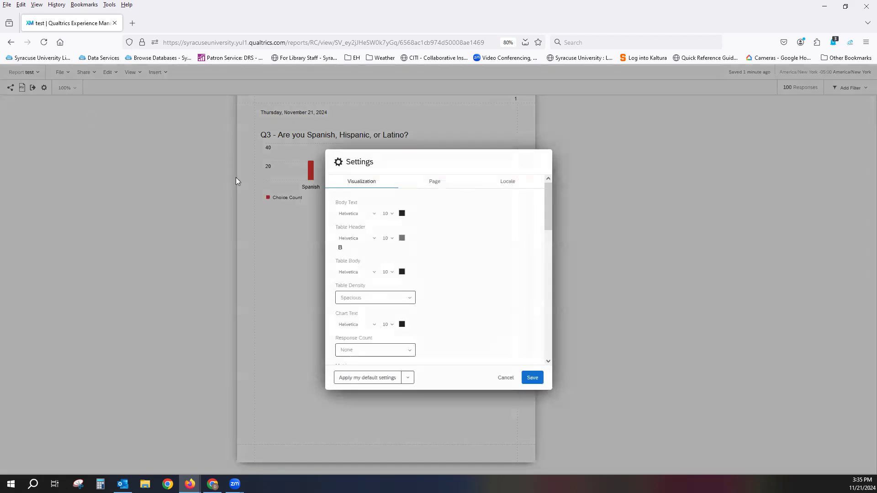
pyautogui.scroll(-10, 494, 249)
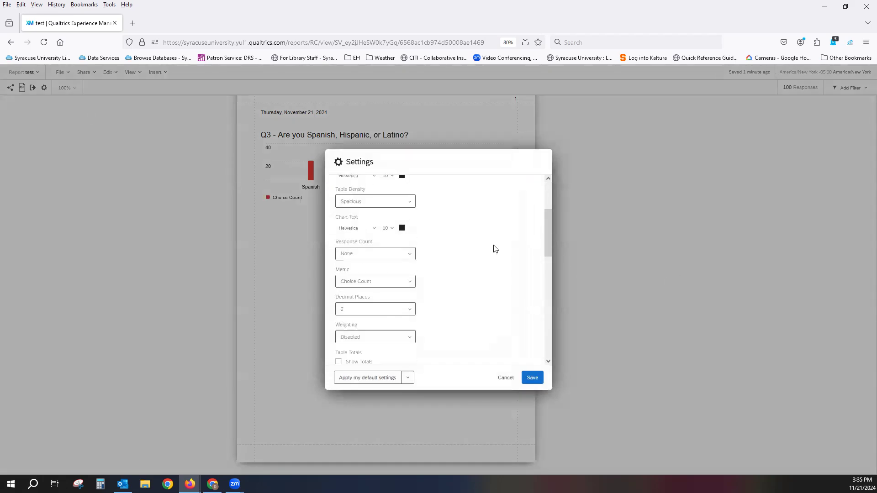
pyautogui.scroll(-5, 494, 249)
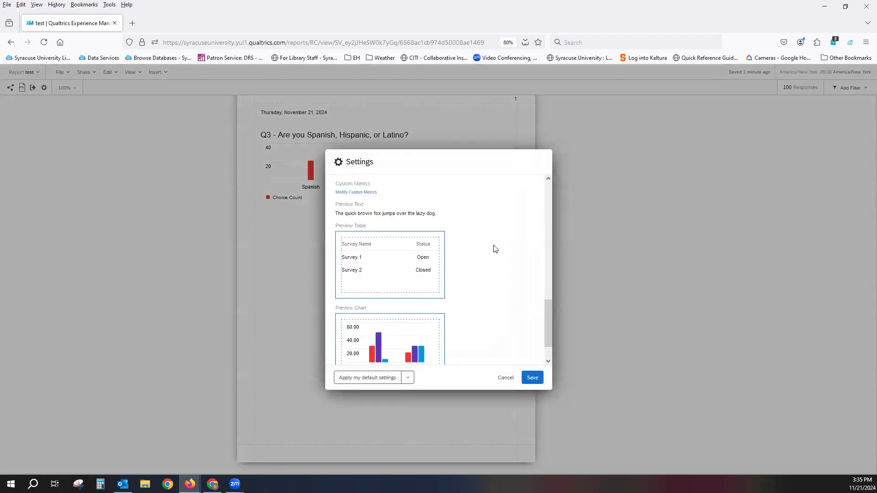
pyautogui.scroll(-2, 494, 249)
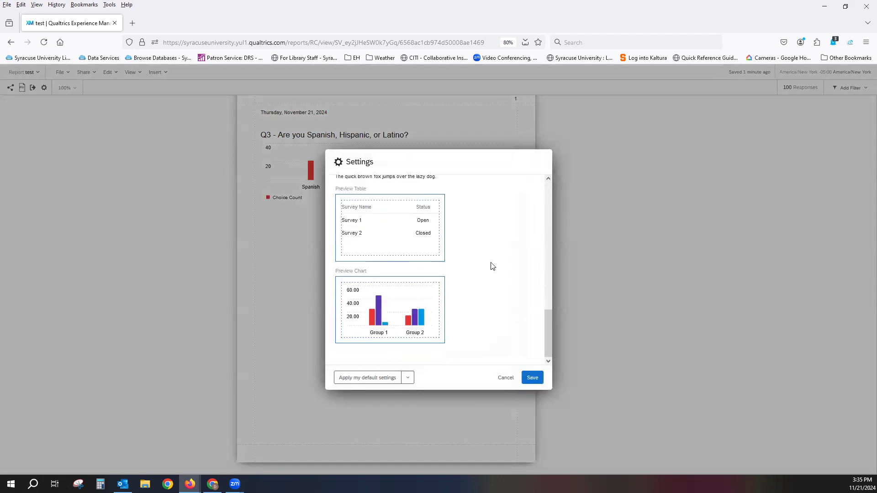
pyautogui.click(506, 378)
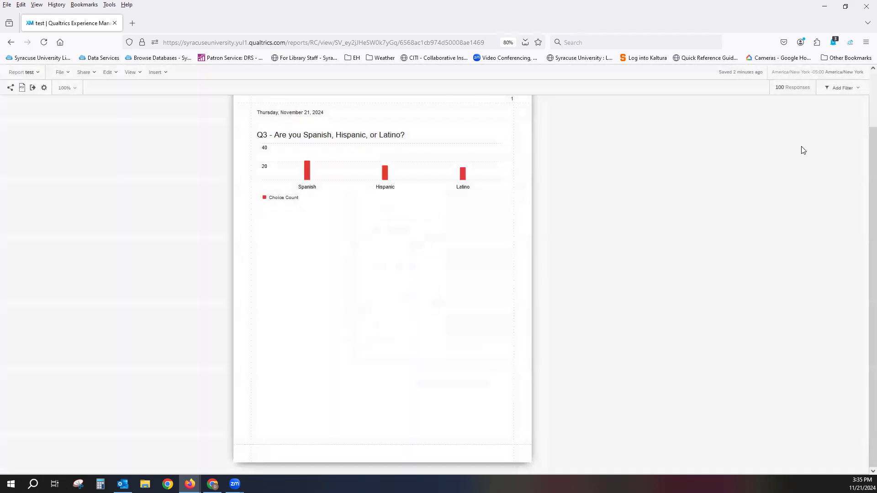
# - Look through the report's filter, file, sharing, editing, view and insert options
pyautogui.click(845, 89)
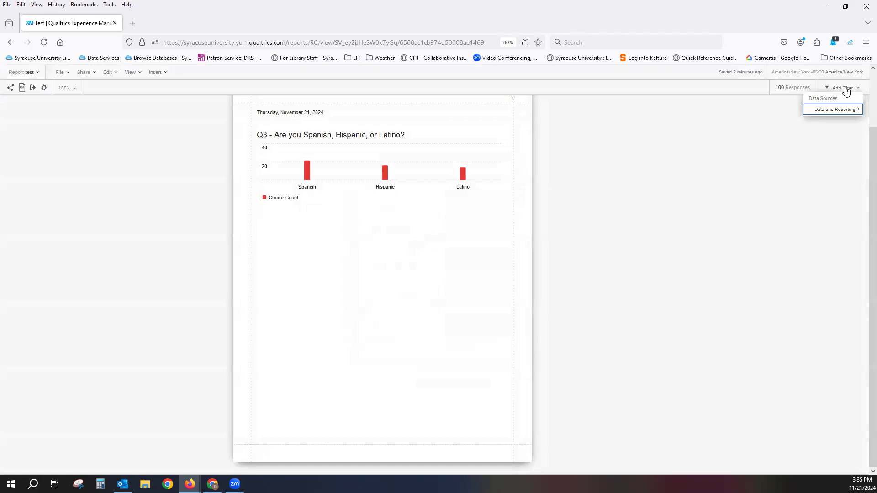
pyautogui.click(660, 170)
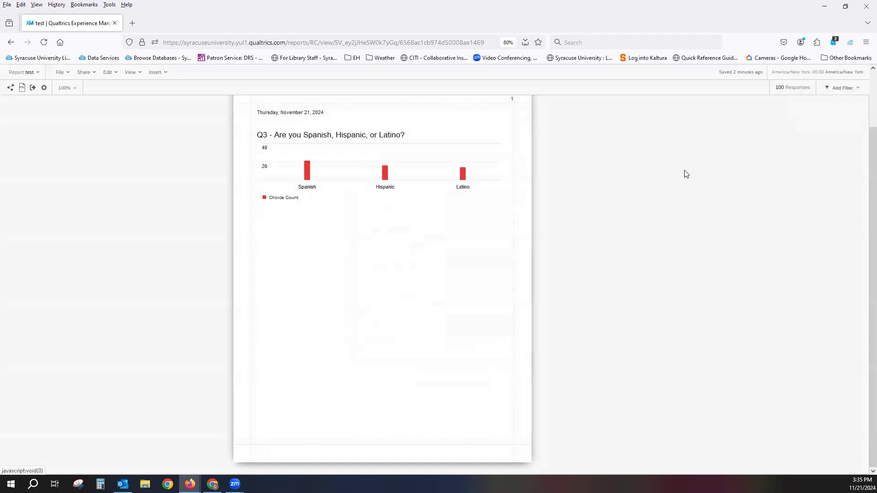
pyautogui.click(58, 74)
pyautogui.click(83, 73)
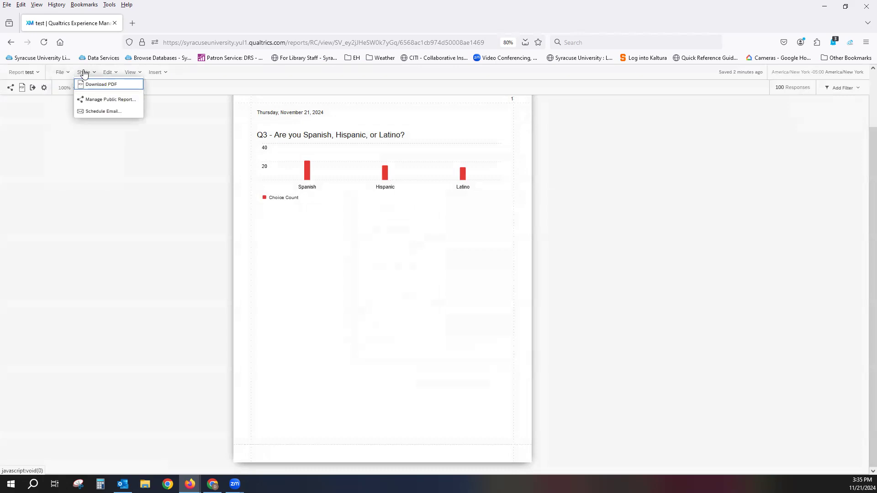
pyautogui.click(109, 73)
pyautogui.click(129, 73)
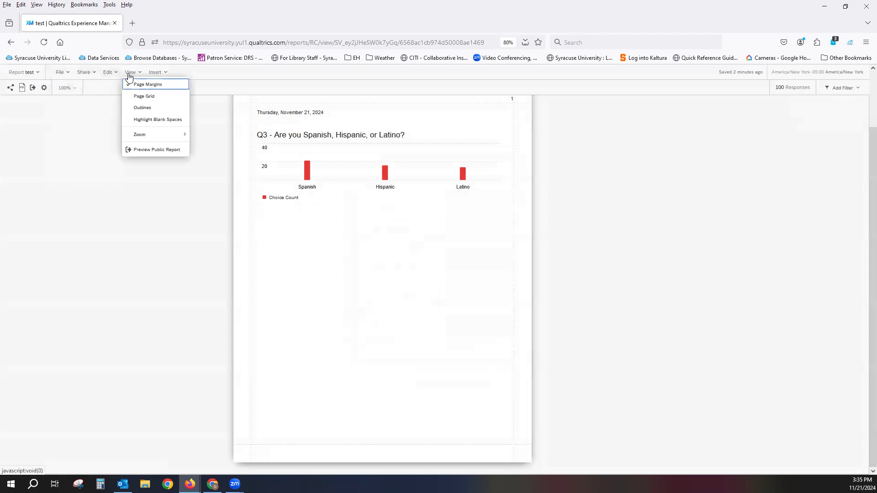
pyautogui.click(158, 73)
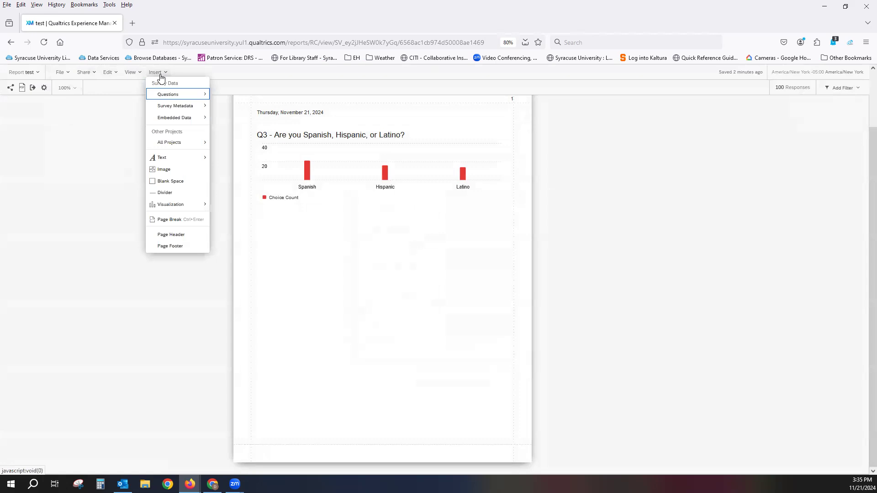
pyautogui.click(65, 169)
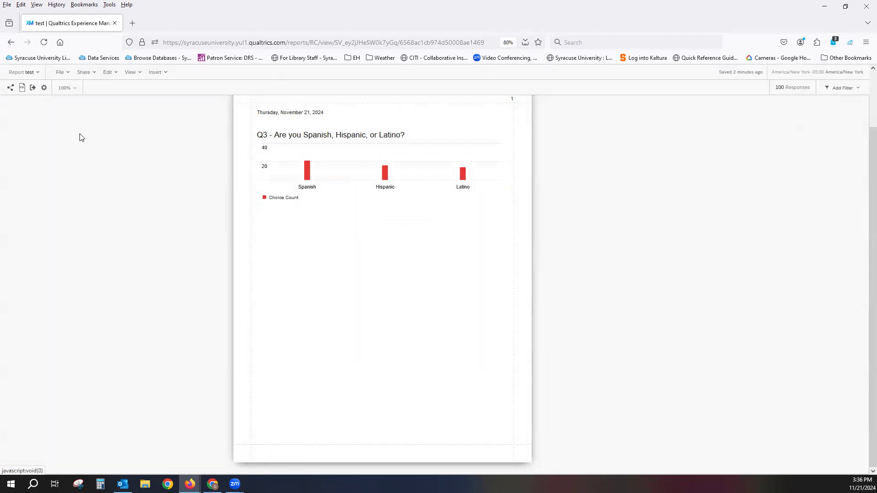
# - Check the list of available reports and the sharing options, and go back to the results dashboard
pyautogui.click(34, 73)
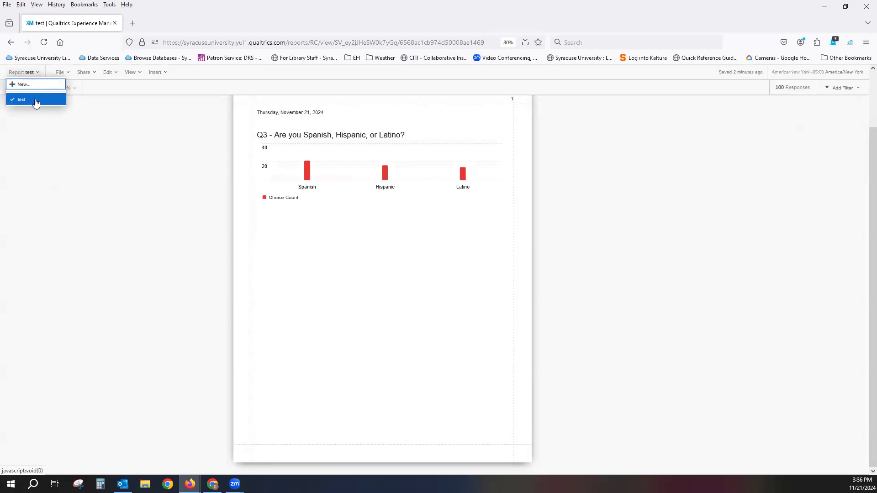
pyautogui.click(83, 205)
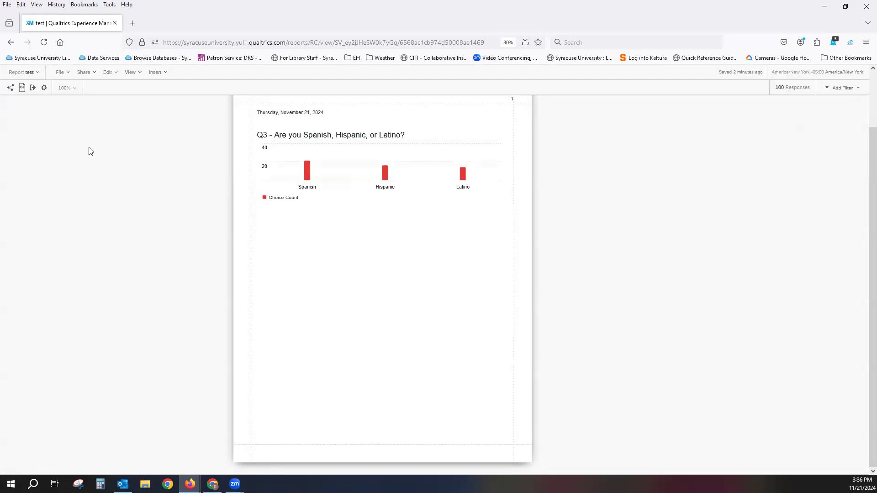
pyautogui.click(58, 76)
pyautogui.click(84, 72)
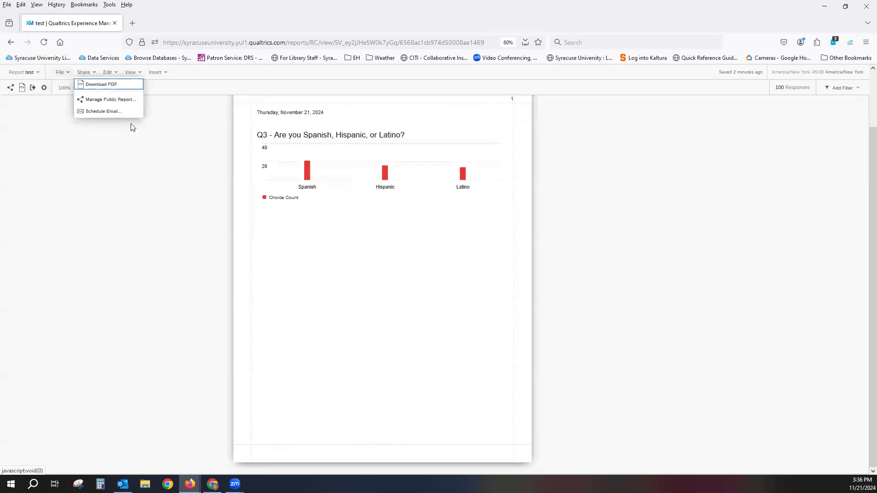
pyautogui.click(88, 175)
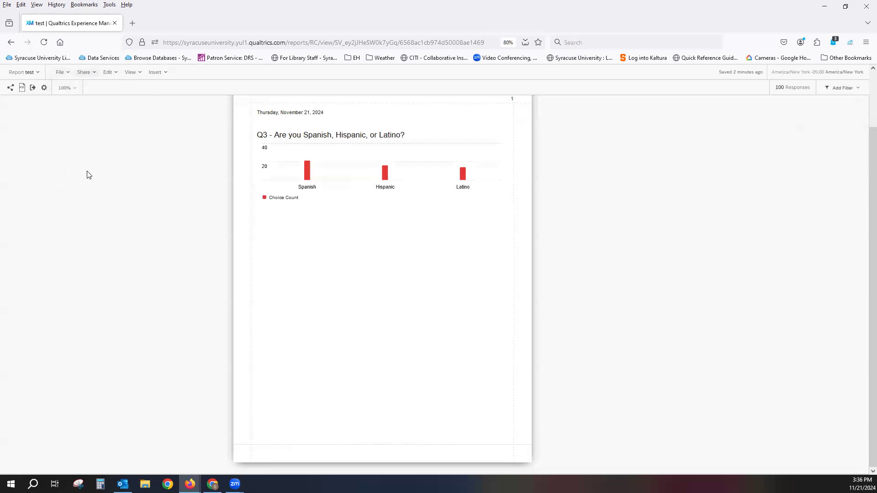
pyautogui.rightClick(55, 179)
pyautogui.click(68, 185)
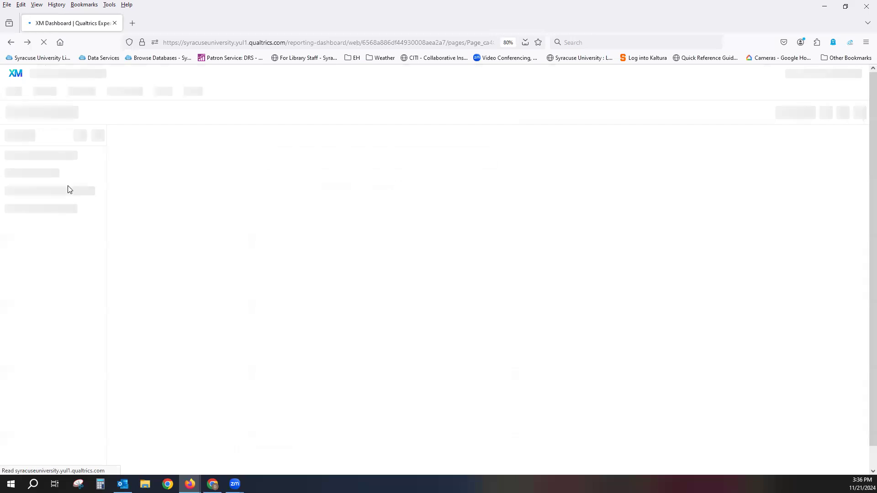